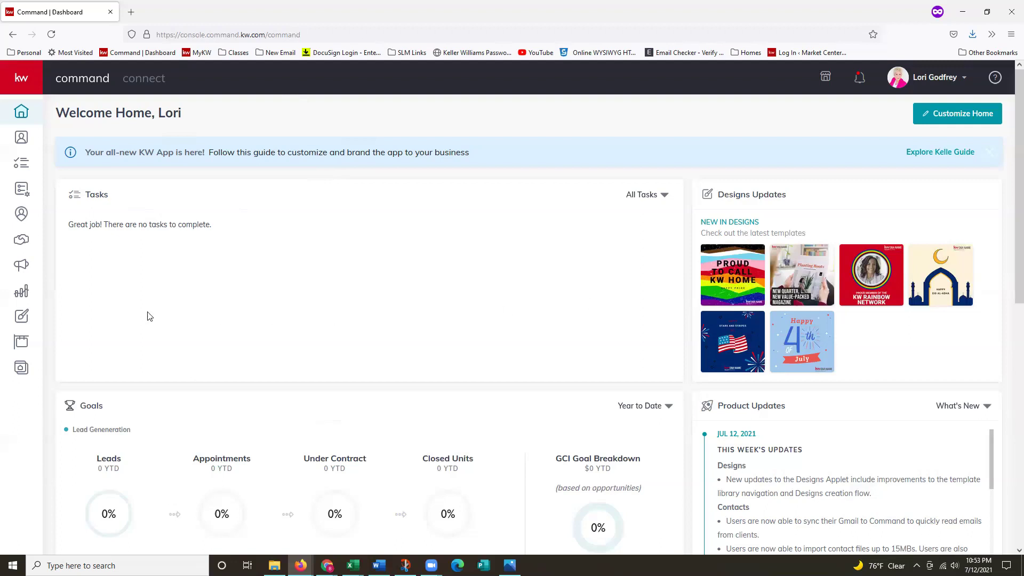
Open Designs and start creating a new Print design.
click(24, 322)
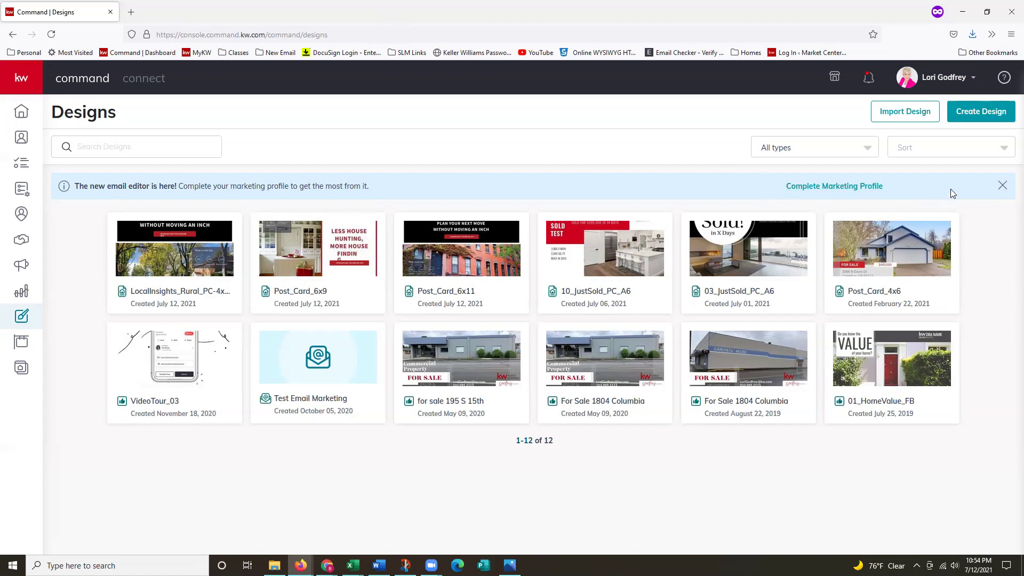
click(985, 119)
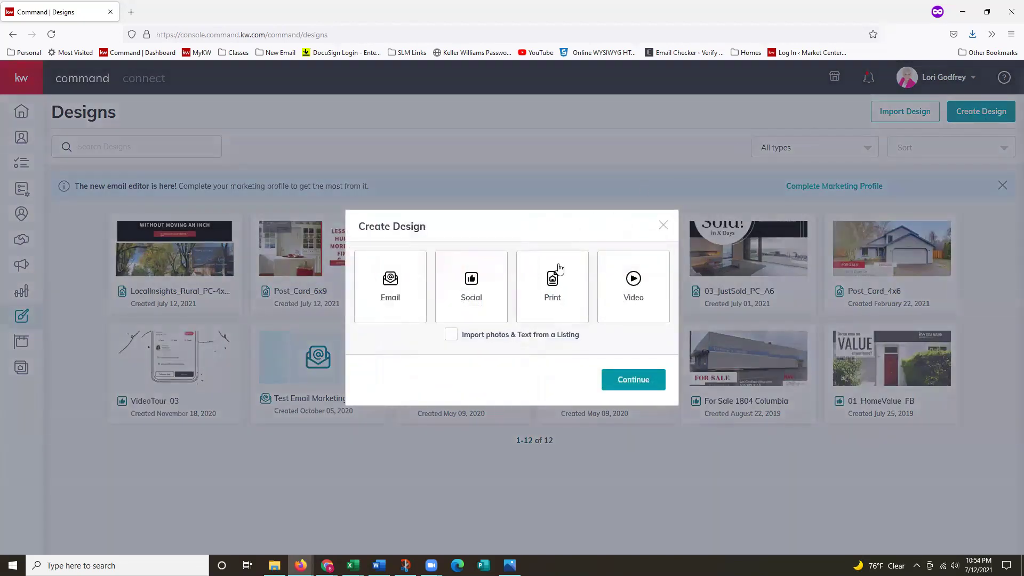
click(565, 317)
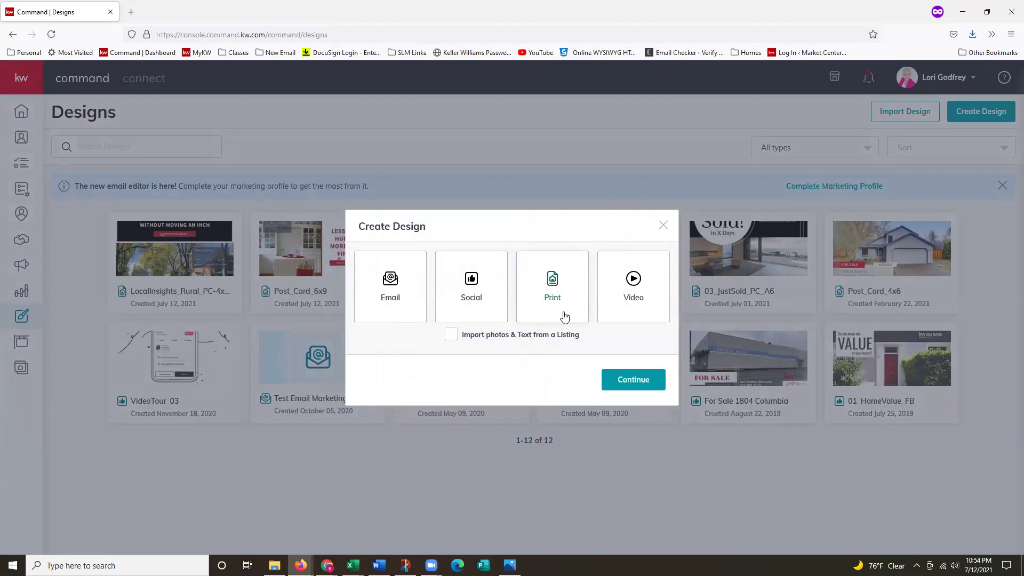
click(635, 385)
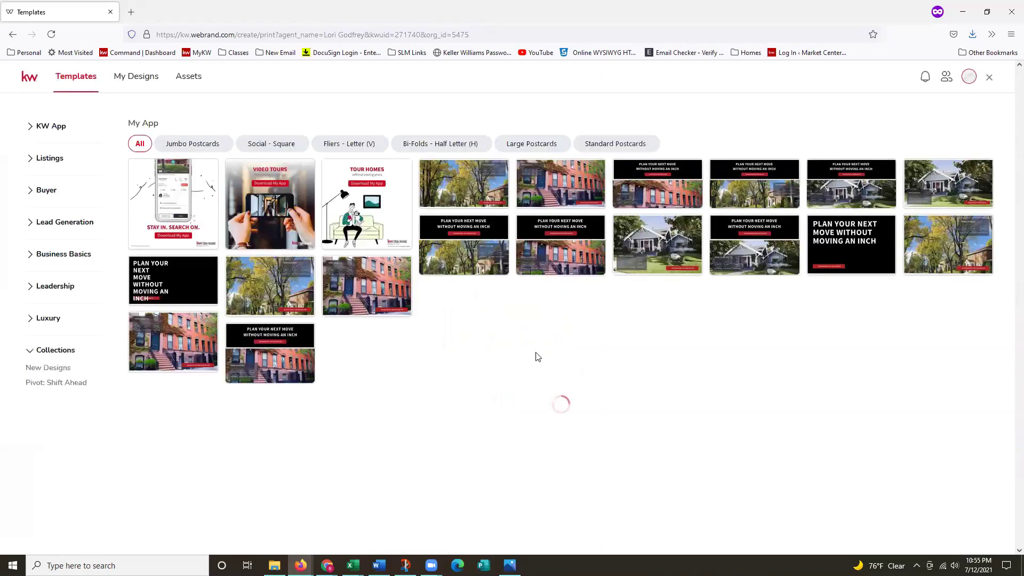
Expand the print template categories from Luxury up to KW App and examine the Just Sold templates.
click(45, 318)
click(53, 284)
click(62, 255)
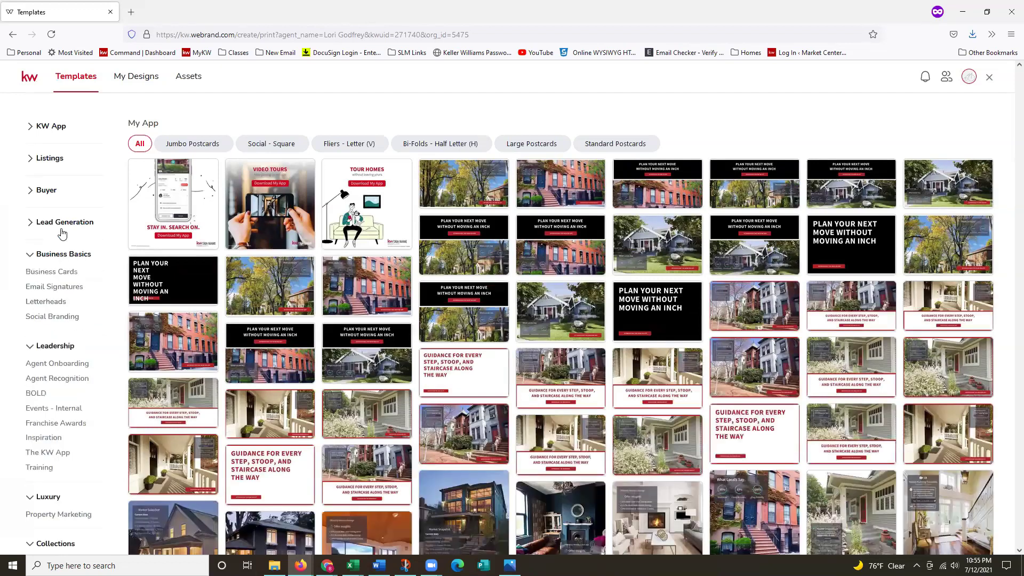
click(64, 223)
click(62, 191)
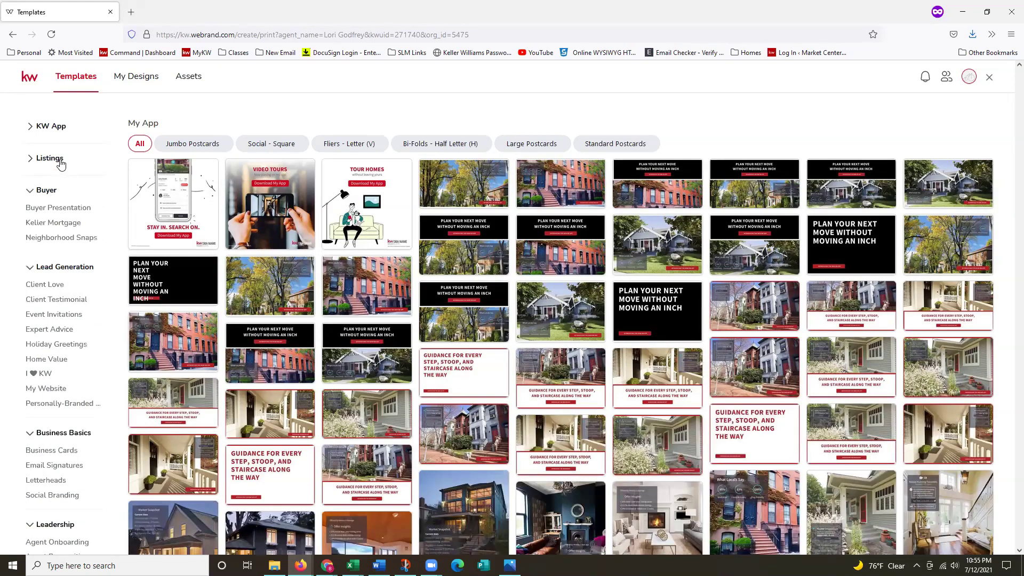
click(61, 159)
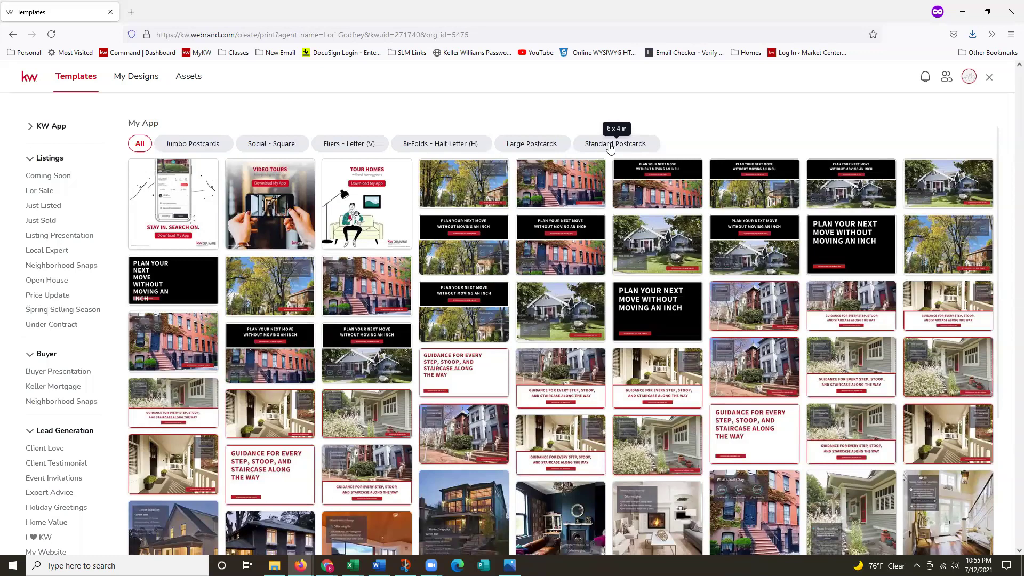
click(58, 127)
click(49, 143)
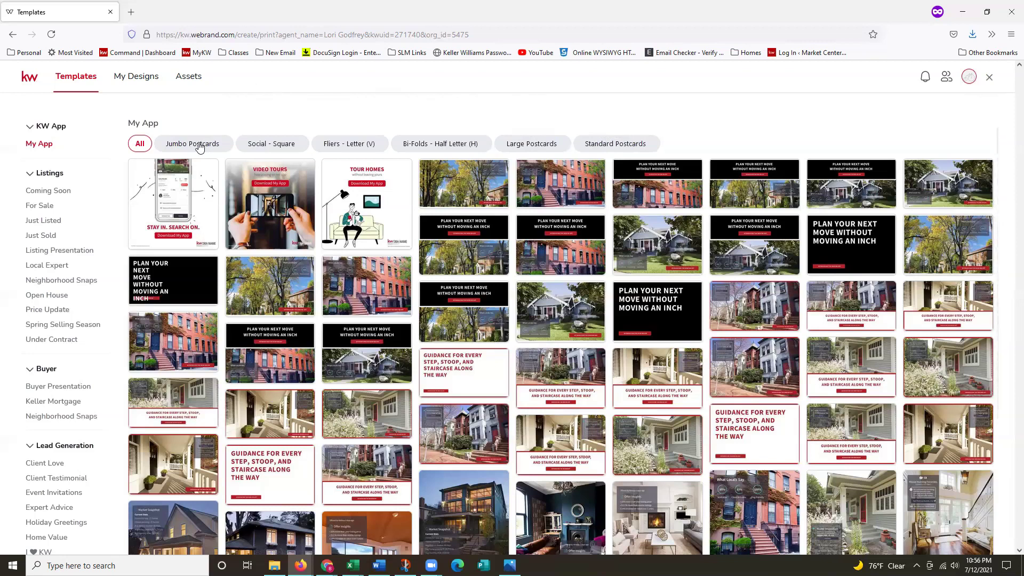
click(51, 238)
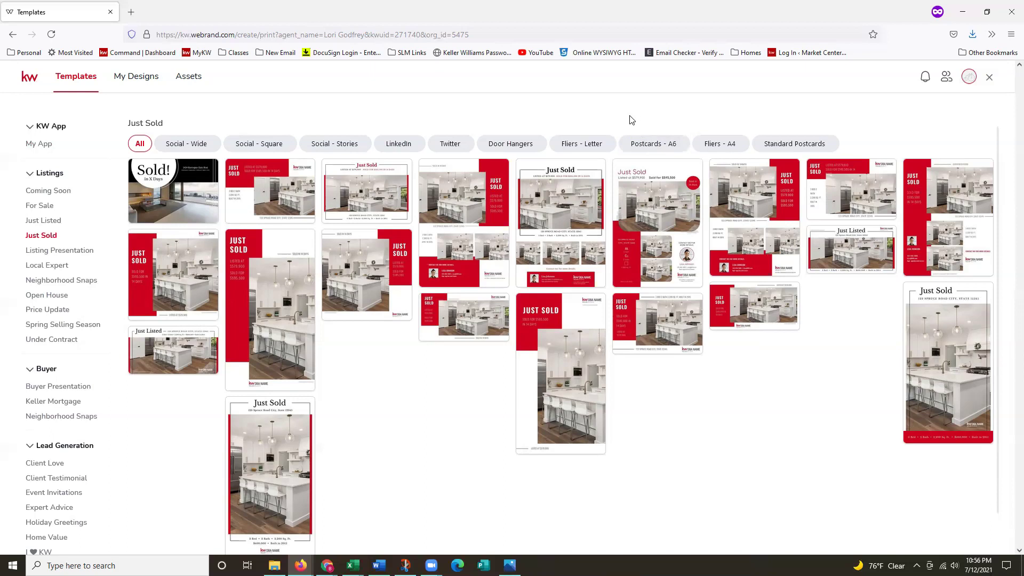
Open the saved Post_Card_4x6 design for editing and review its file options and format.
click(142, 78)
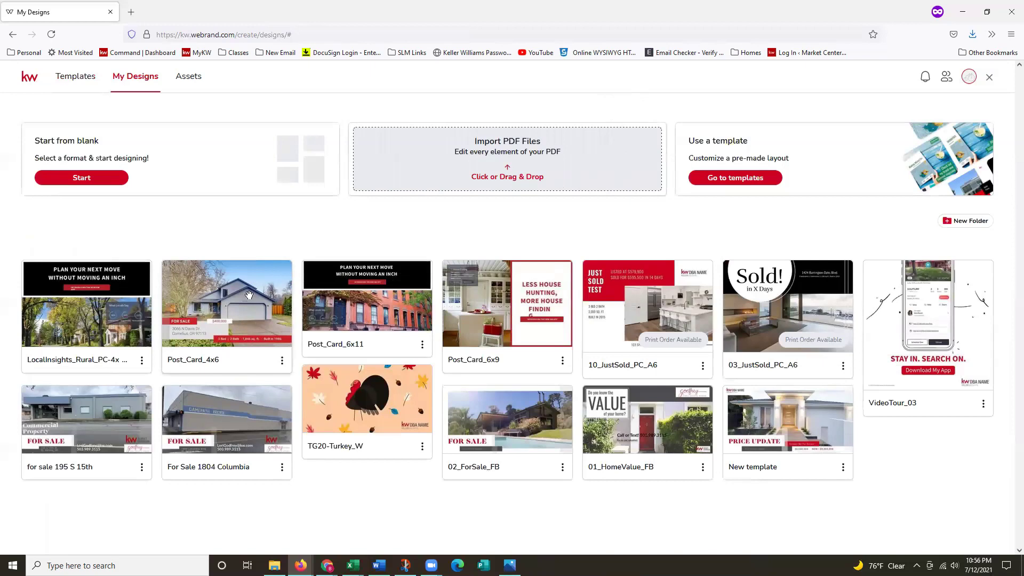
click(263, 342)
click(281, 360)
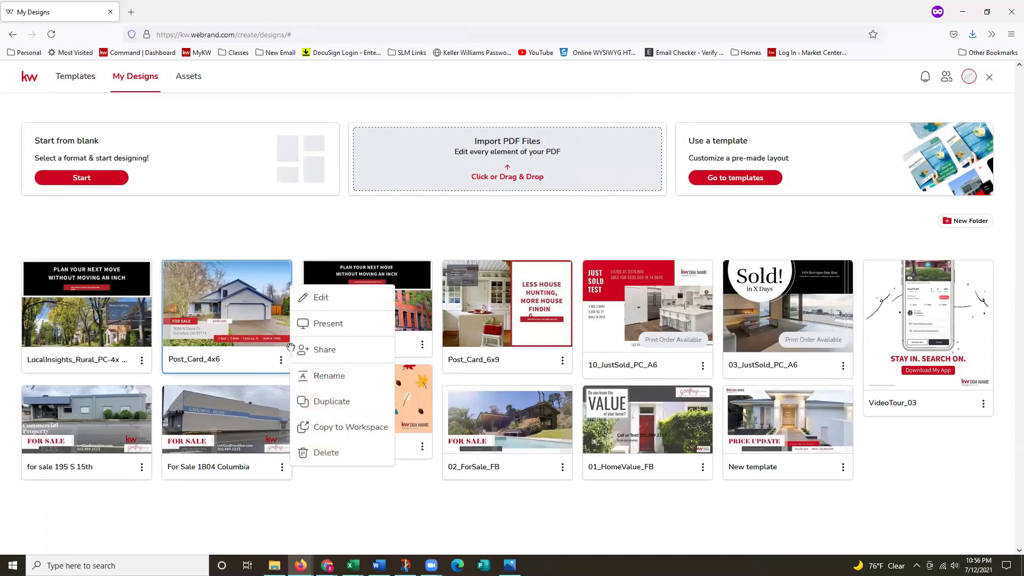
click(306, 298)
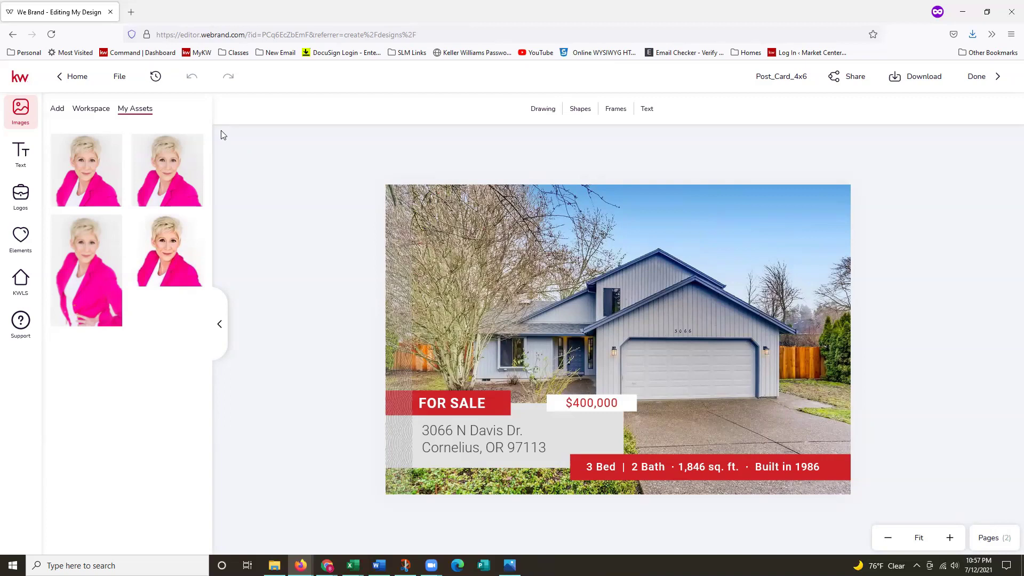
click(120, 77)
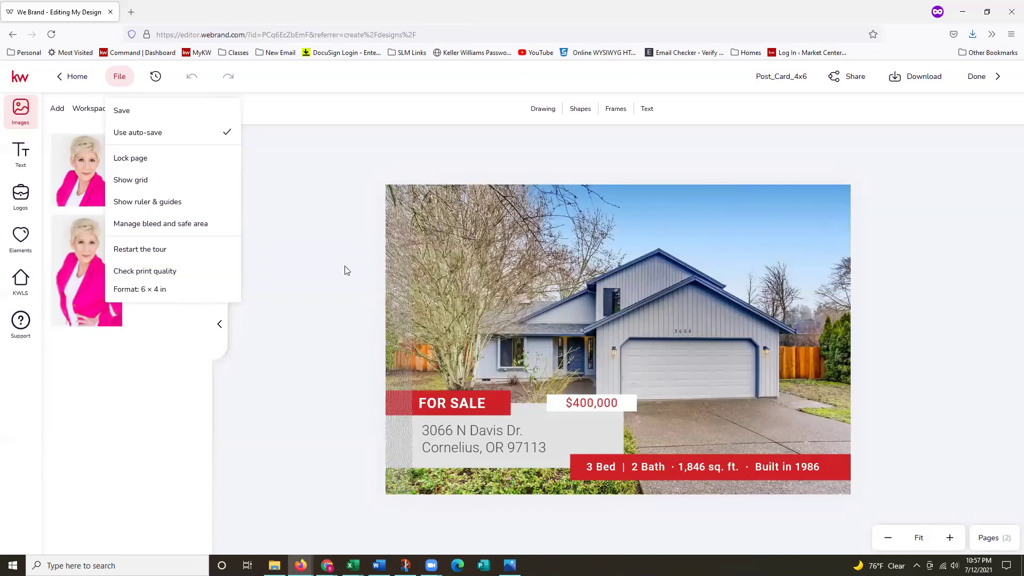
click(726, 155)
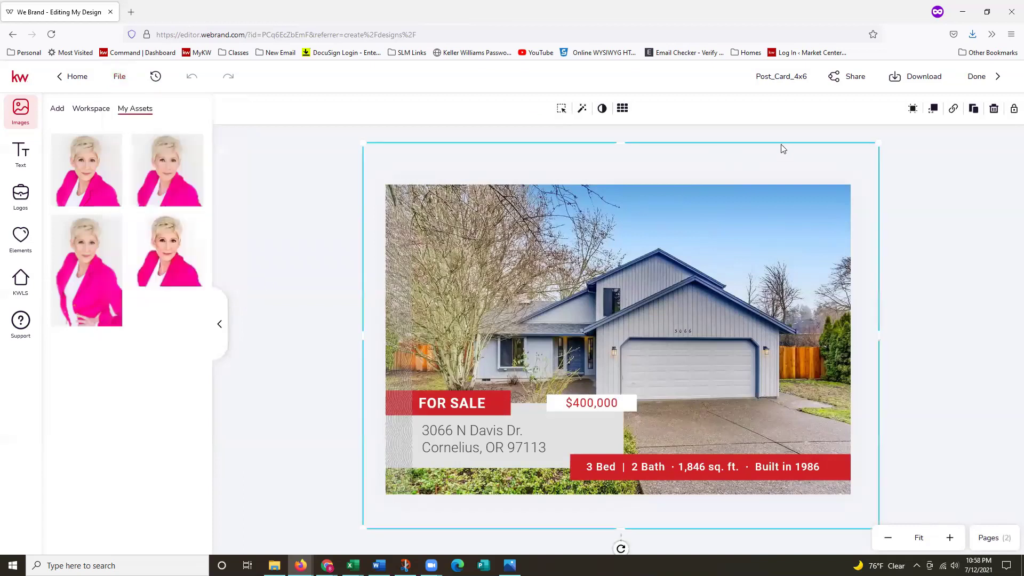
Download page 1 of the postcard as PDF for Printing with a manual 0.125 in bleed, and save the file.
click(922, 88)
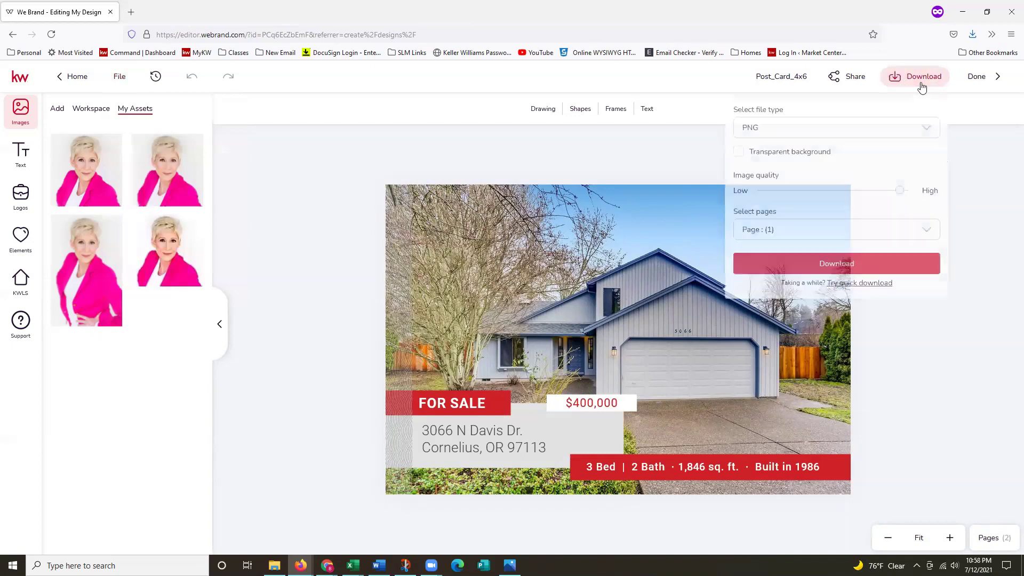
click(847, 138)
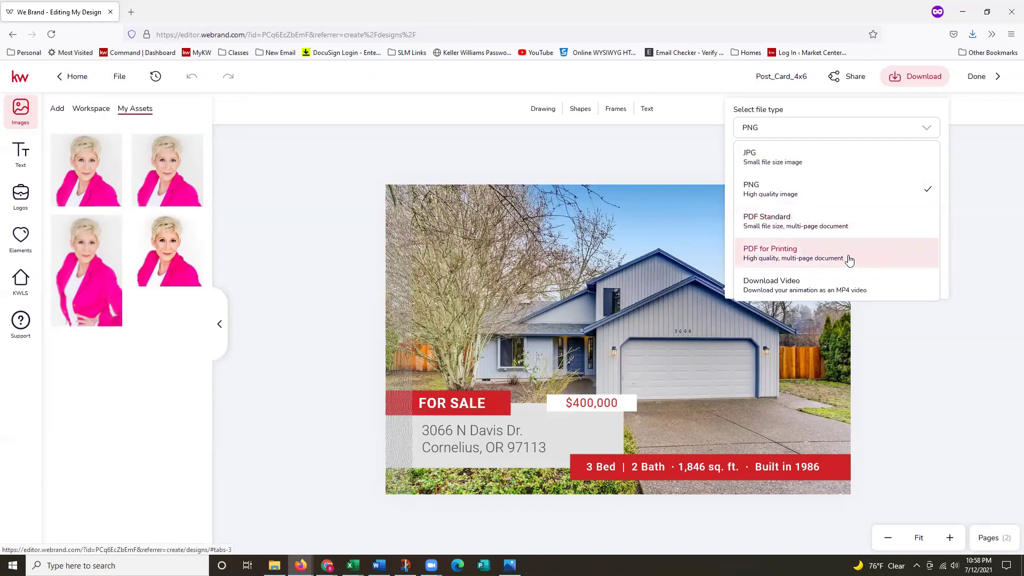
click(832, 261)
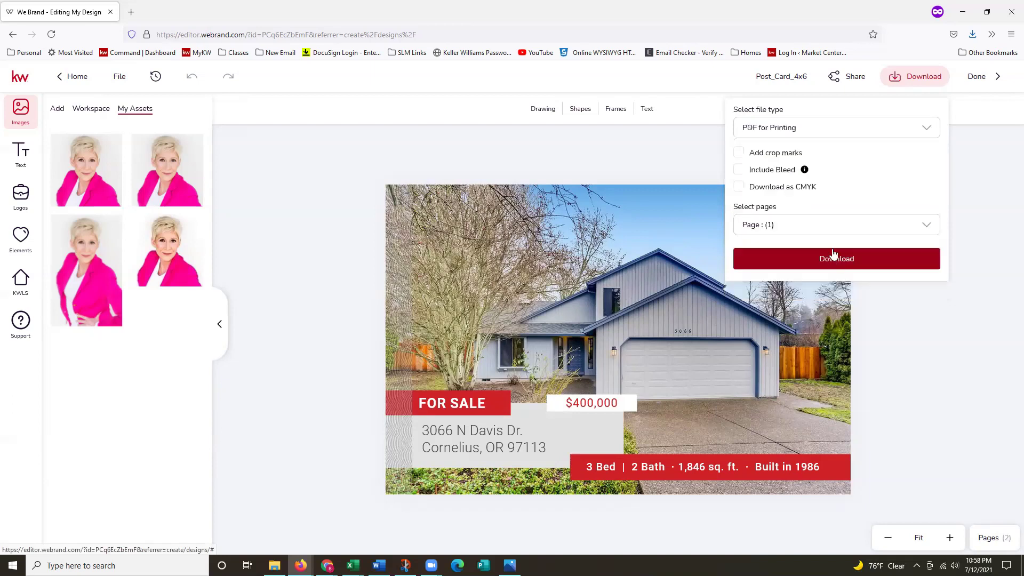
click(739, 170)
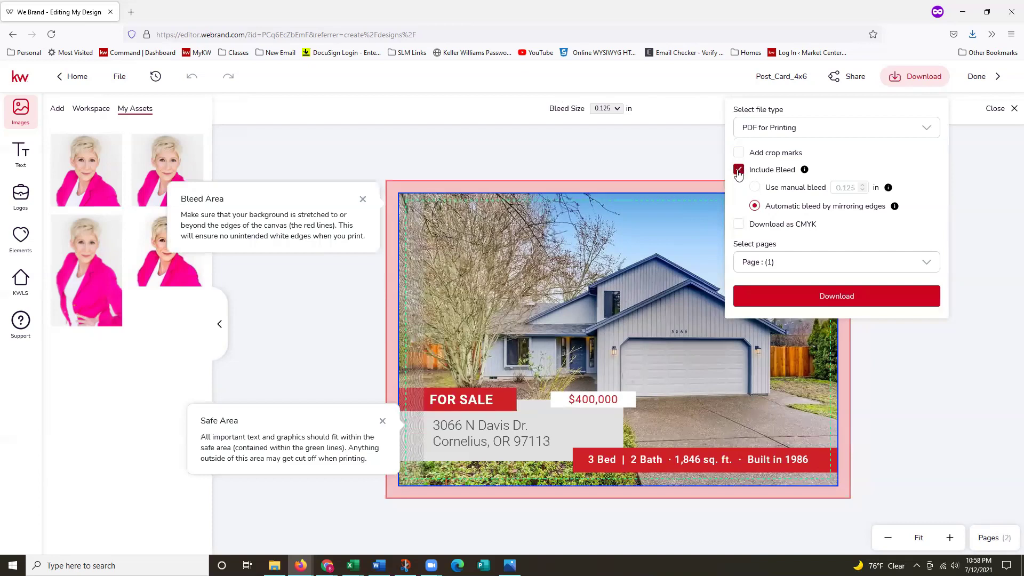
click(758, 191)
click(796, 270)
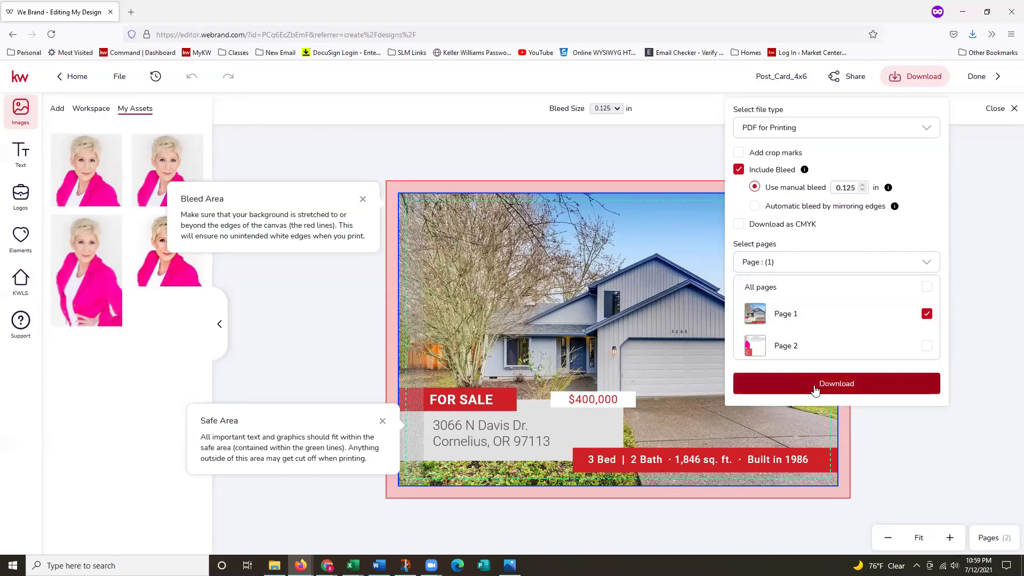
click(832, 385)
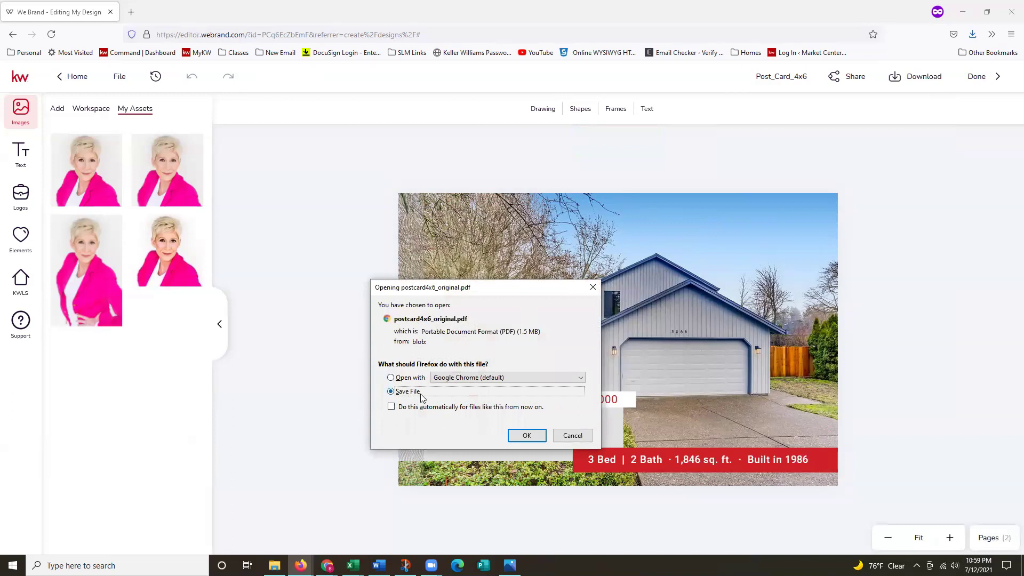
click(527, 436)
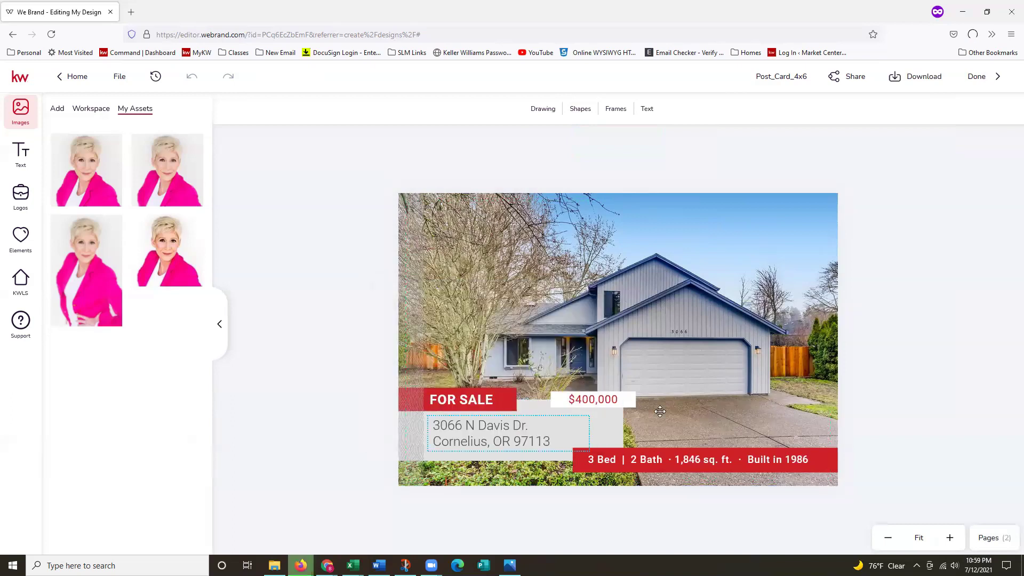
Download only page 2 of the postcard as PDF for Printing with a manual 0.125 in bleed, and save the file.
click(910, 85)
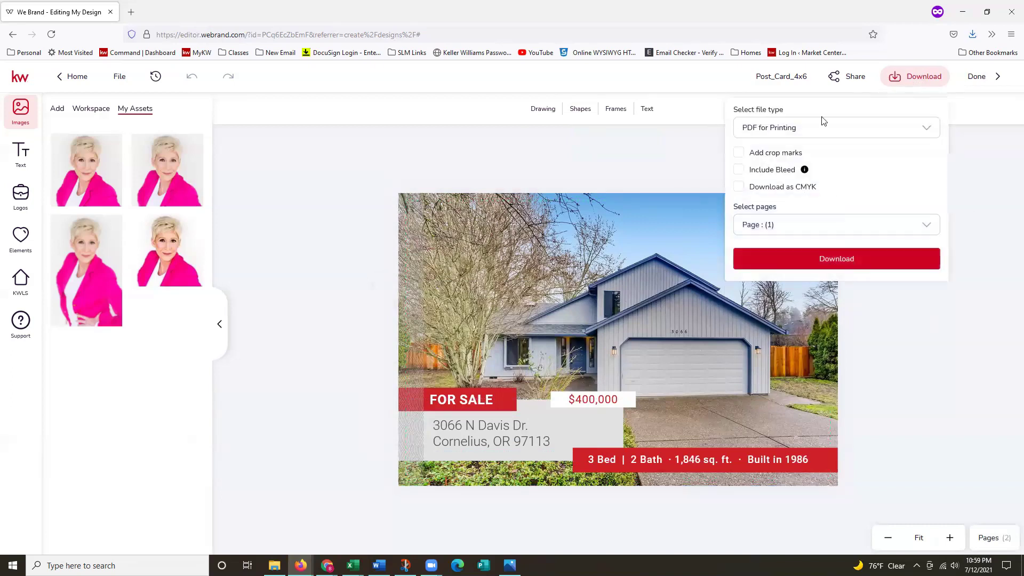
click(738, 171)
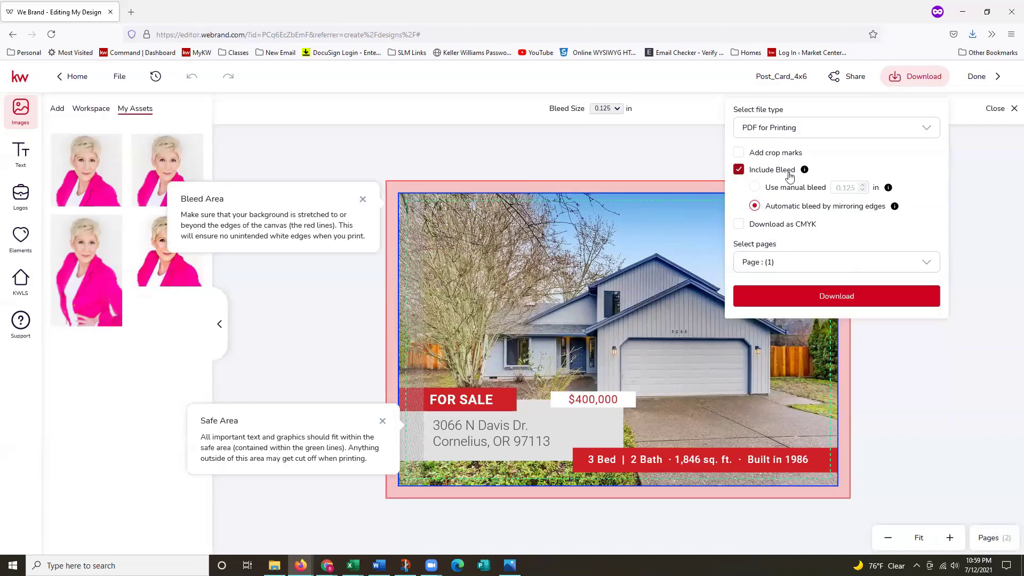
click(755, 189)
click(784, 262)
click(783, 319)
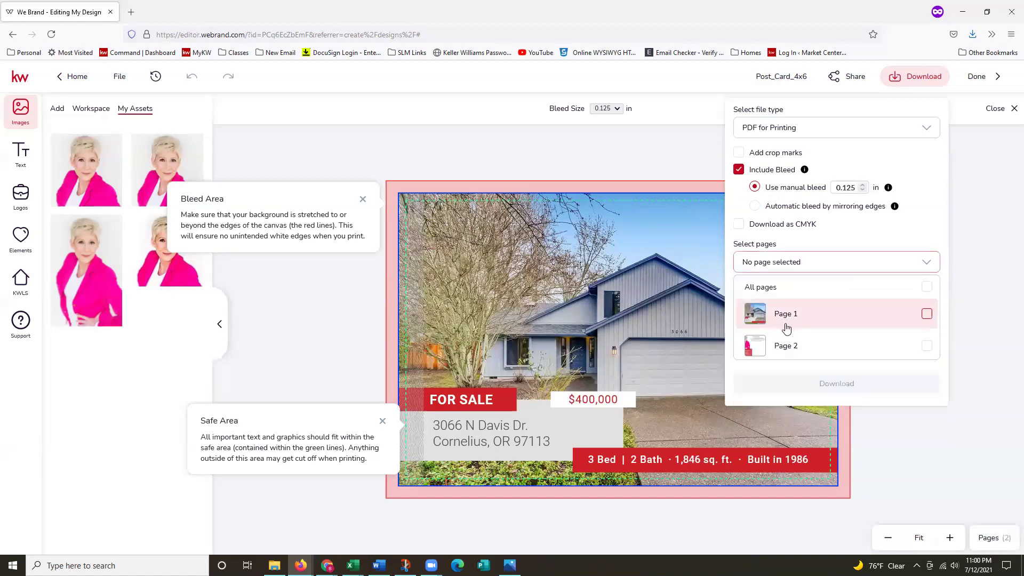
click(794, 343)
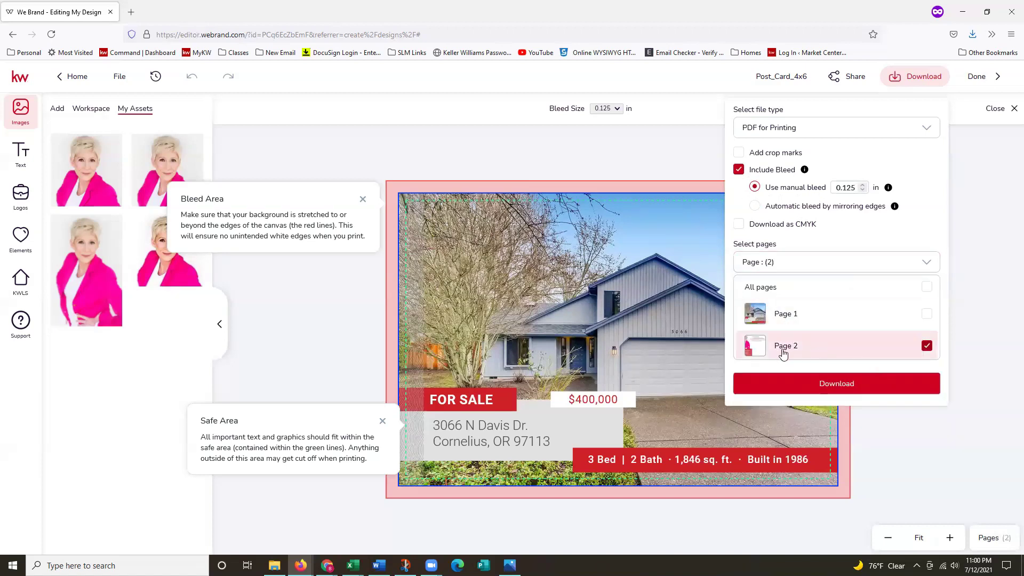
click(837, 388)
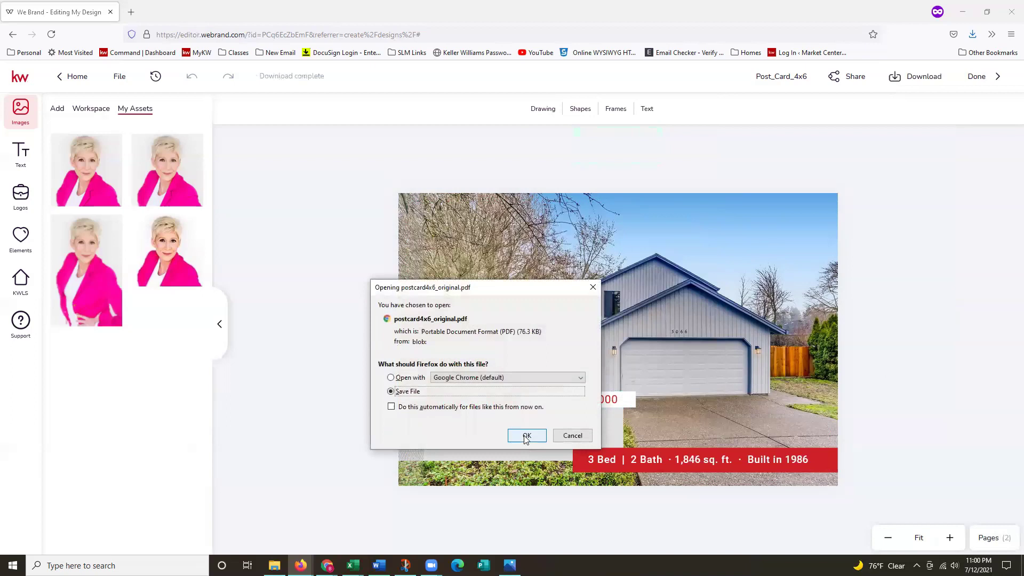
click(526, 437)
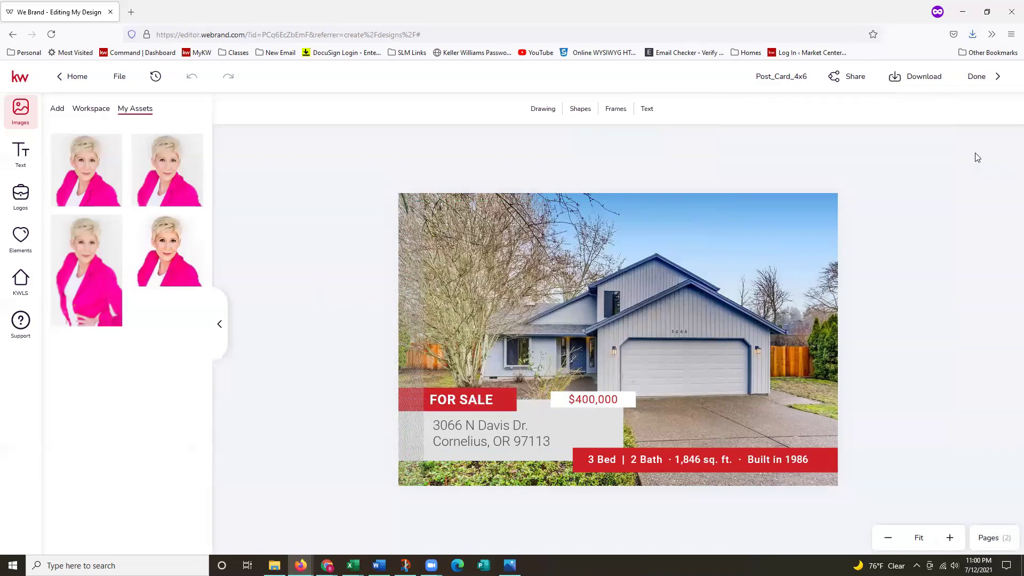
Finish editing the postcard design, go to Campaigns and start a new Direct Mail campaign.
click(989, 85)
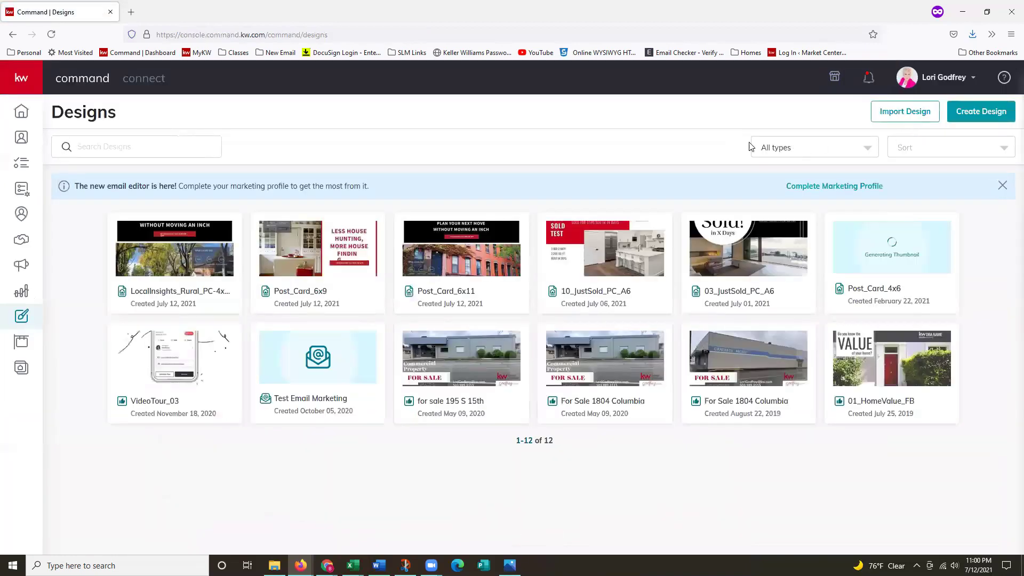
click(24, 268)
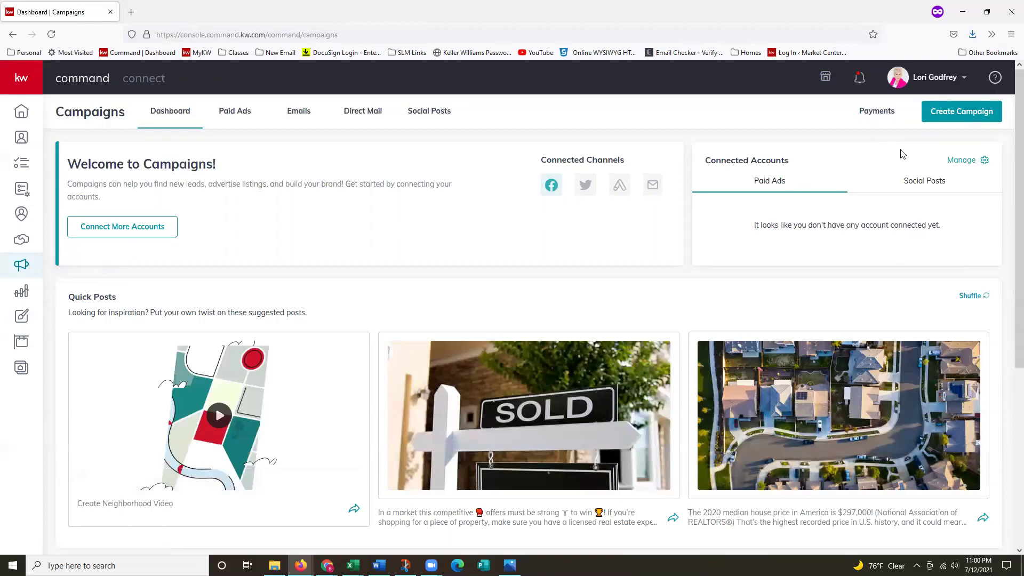
click(966, 119)
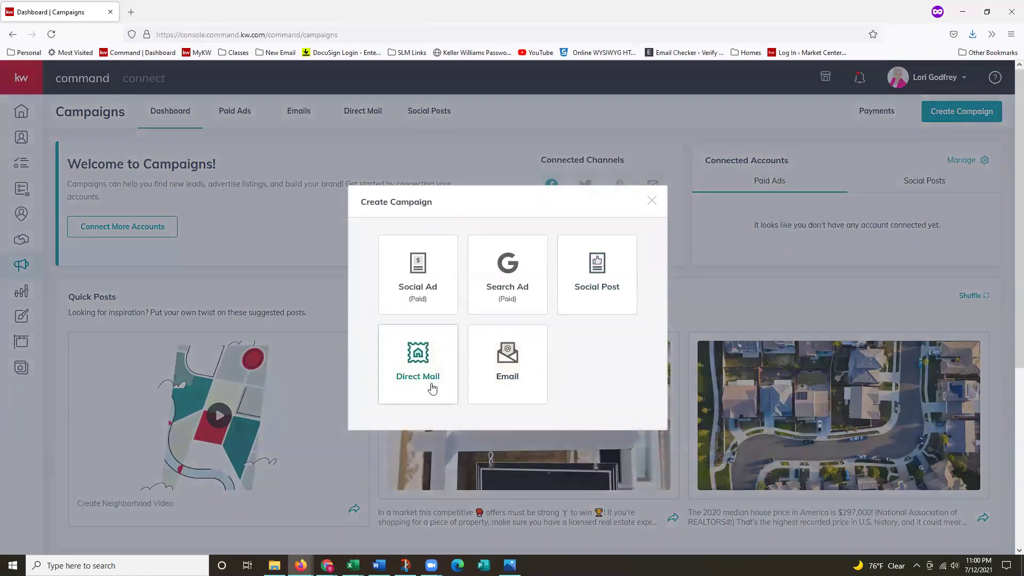
click(431, 391)
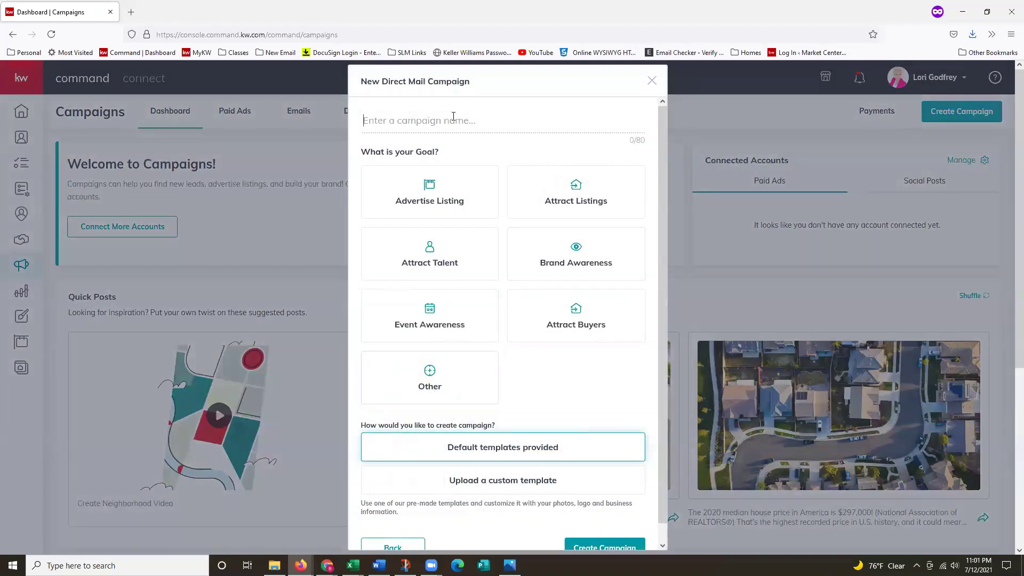
Name the campaign "4x6 Test", set its goal to Advertise Listing, choose to upload a custom template and create it.
text(4x6 Test)
click(450, 207)
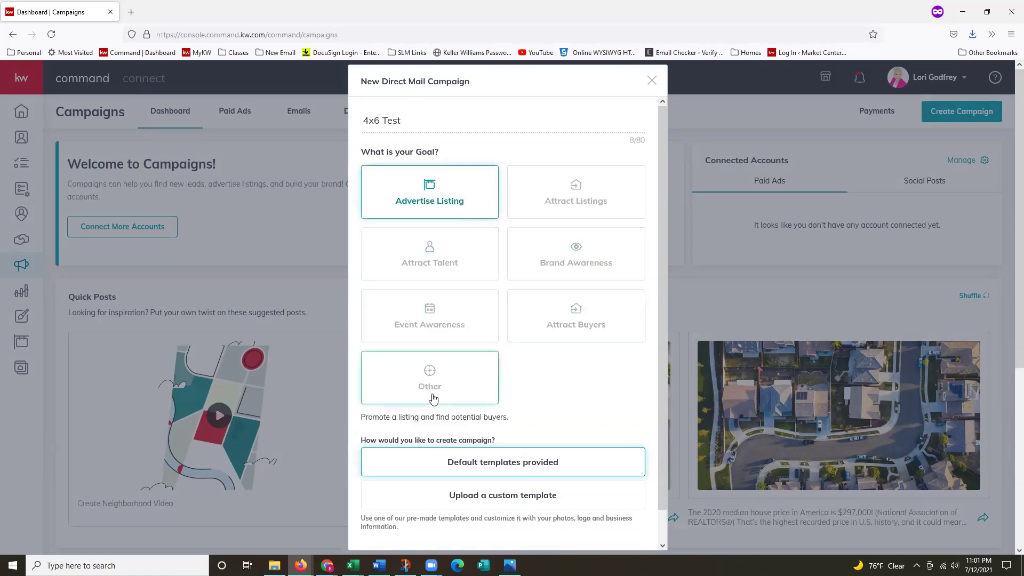
scroll(585, 421, down, 3)
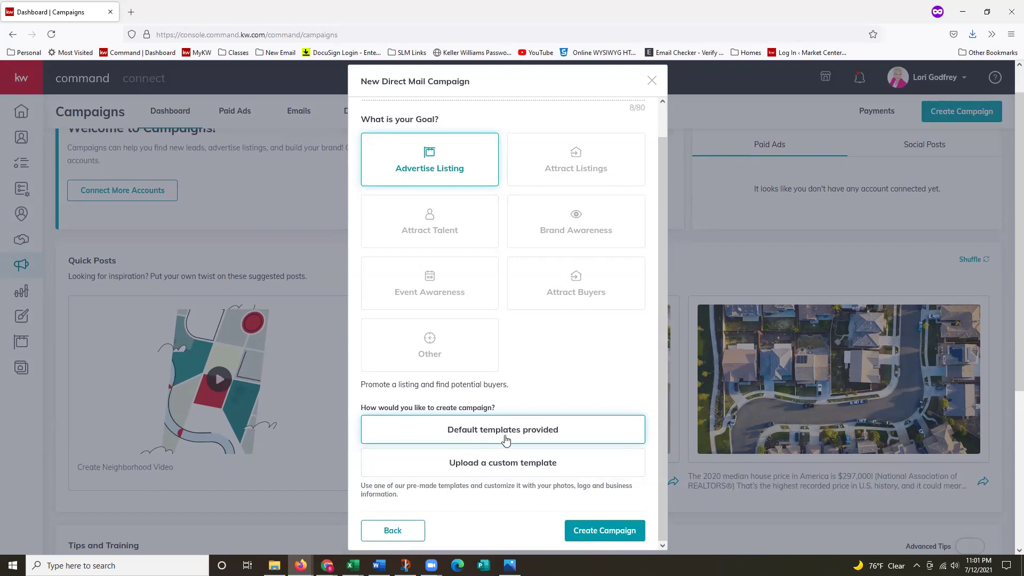
click(494, 471)
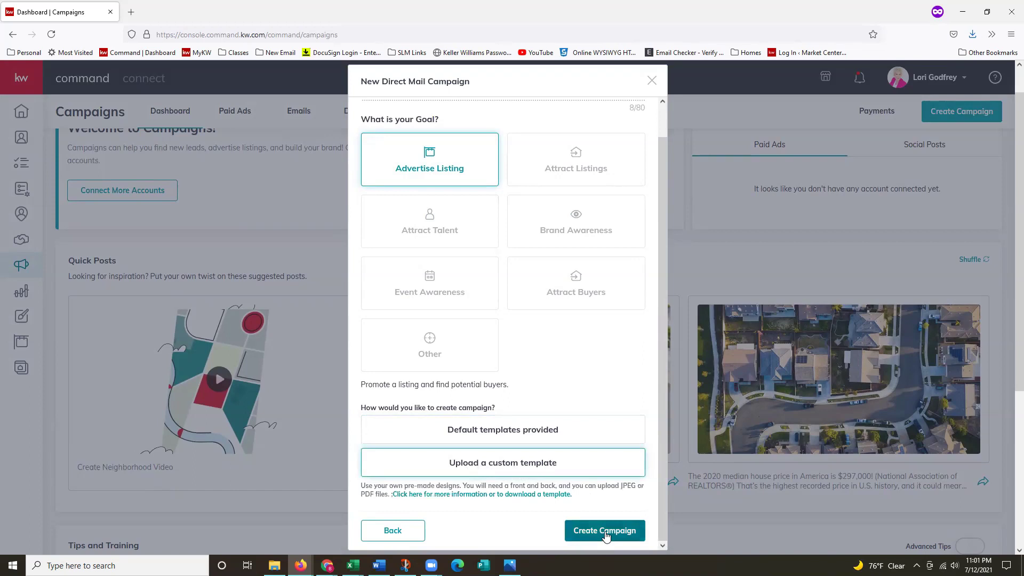
click(605, 532)
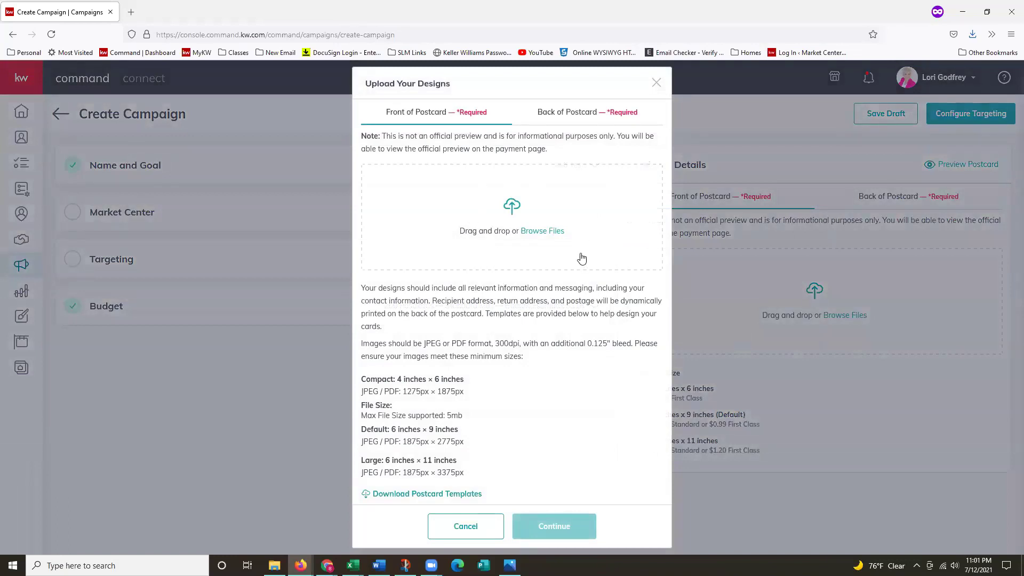
Upload postcard4x6_original as the front of the postcard and postcard4x6_original(1) as the back.
click(546, 246)
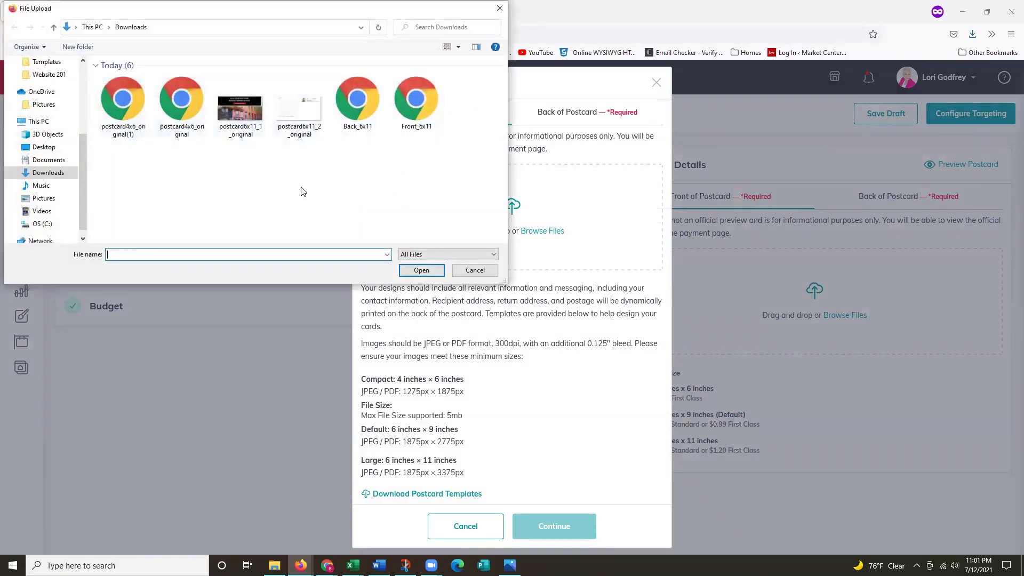
double_click(184, 120)
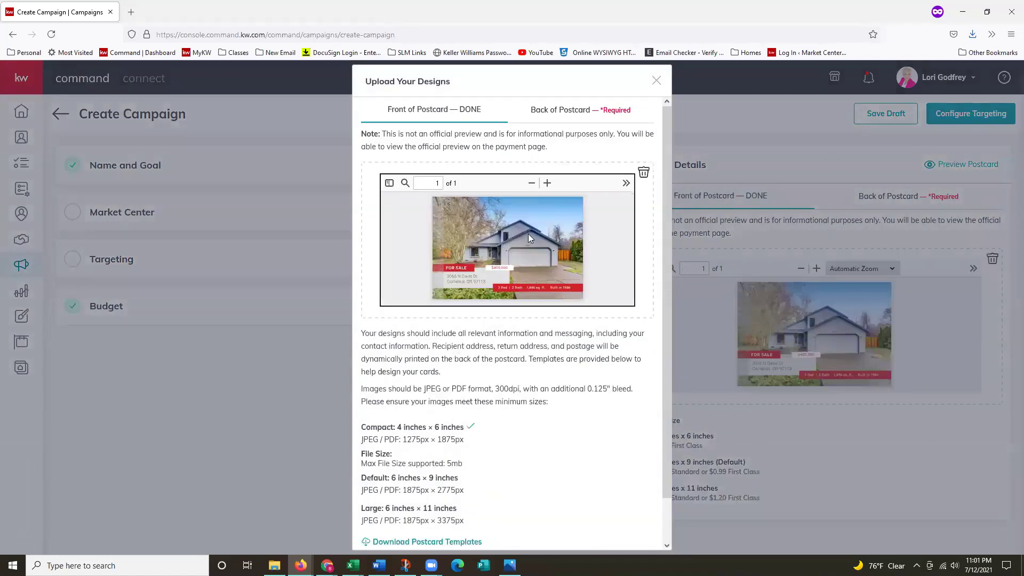
click(575, 116)
click(509, 229)
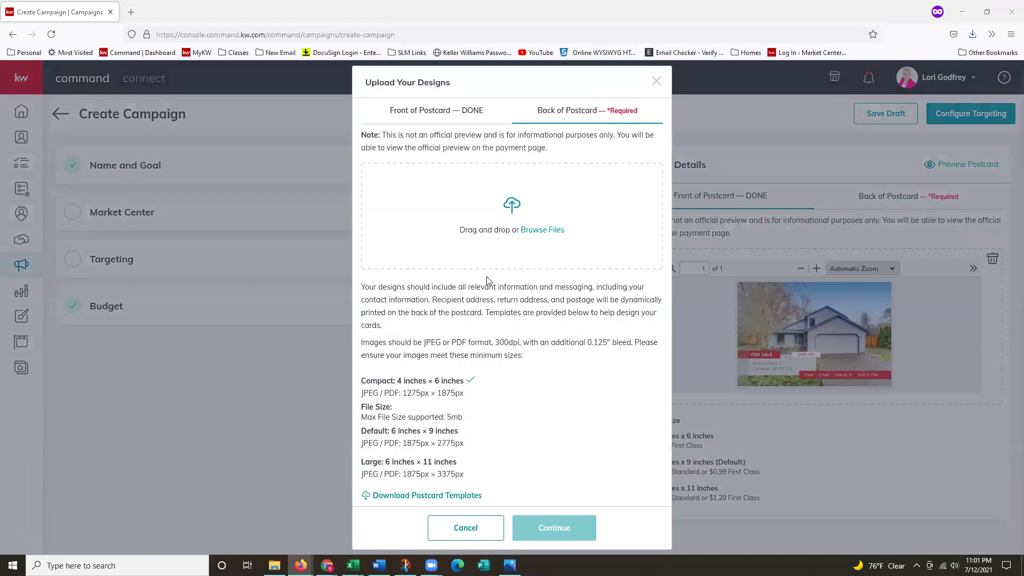
click(128, 126)
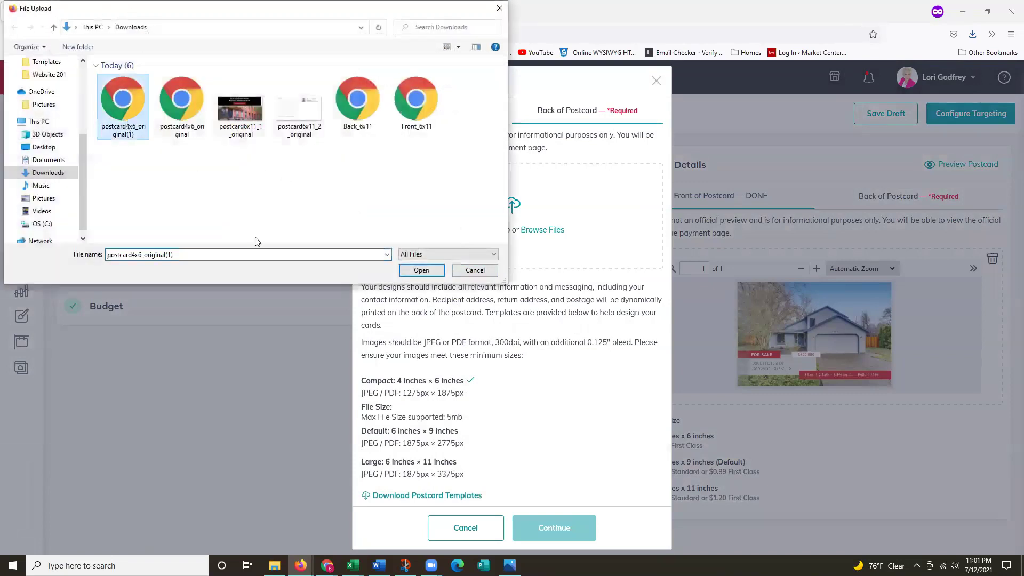
click(422, 270)
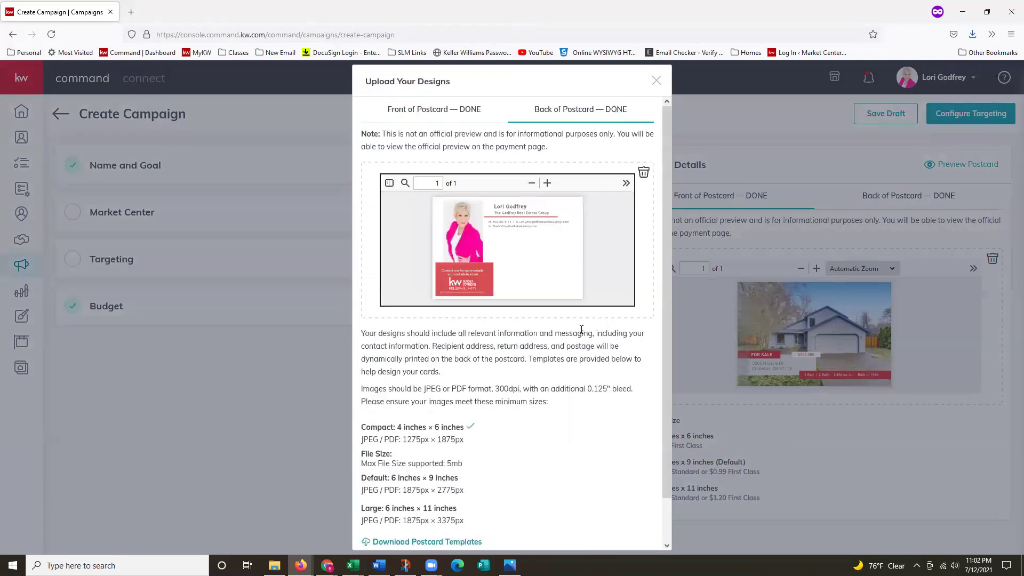
Check the 4 x 6 inch size requirement, continue with the uploaded designs and save the campaign as a draft.
scroll(606, 411, down, 2)
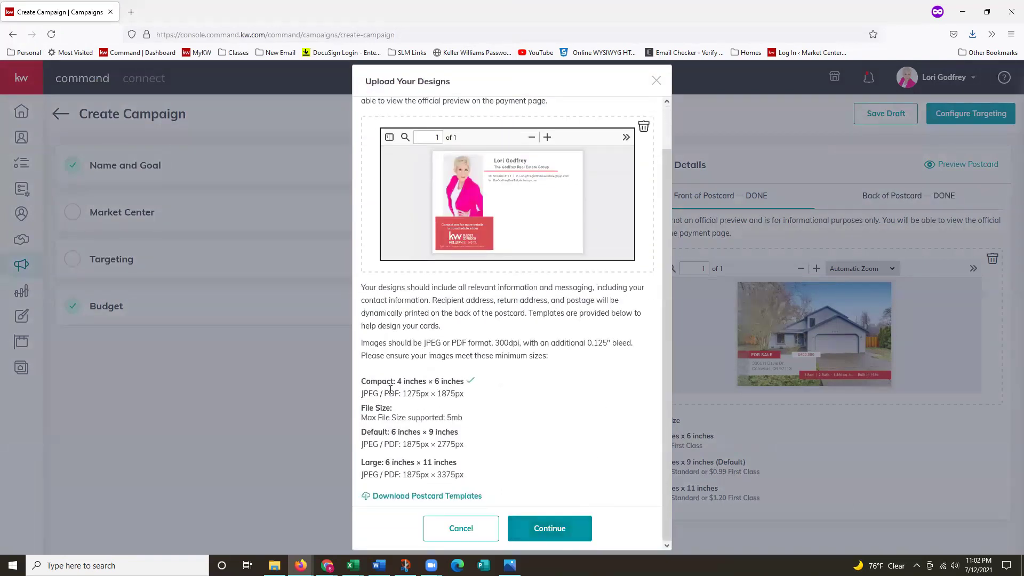
drag(377, 384, 480, 382)
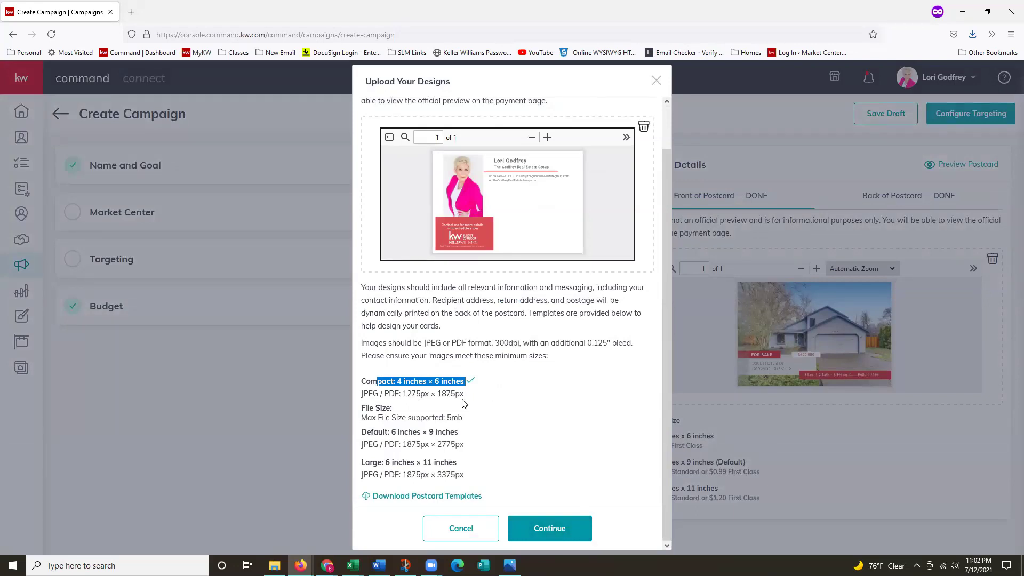
click(564, 531)
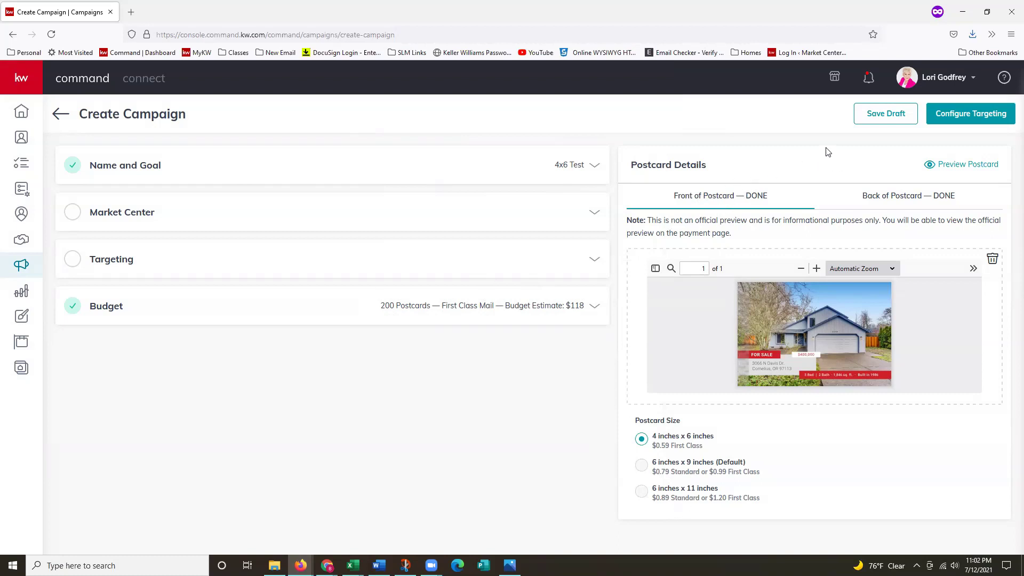
click(880, 123)
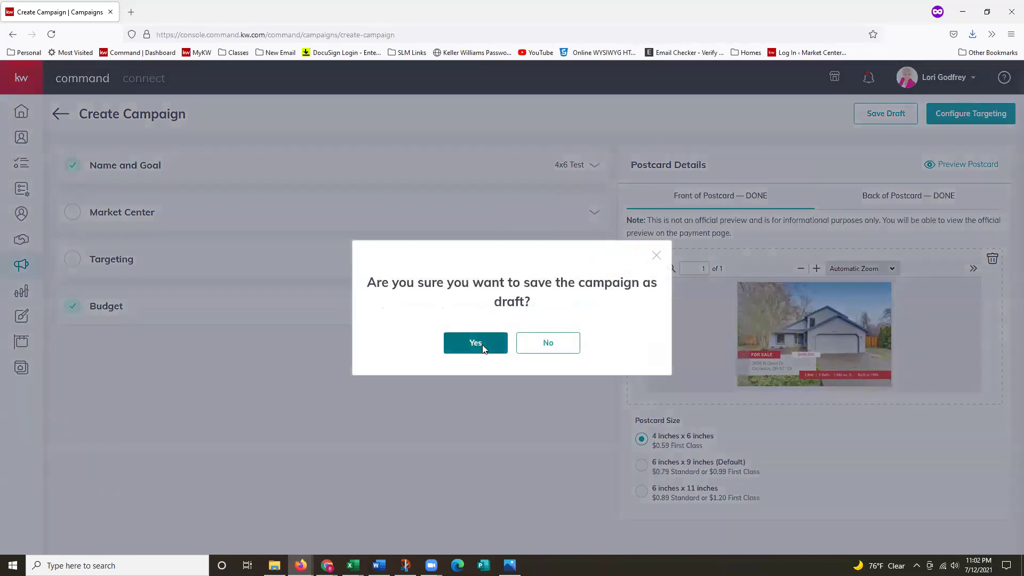
click(475, 344)
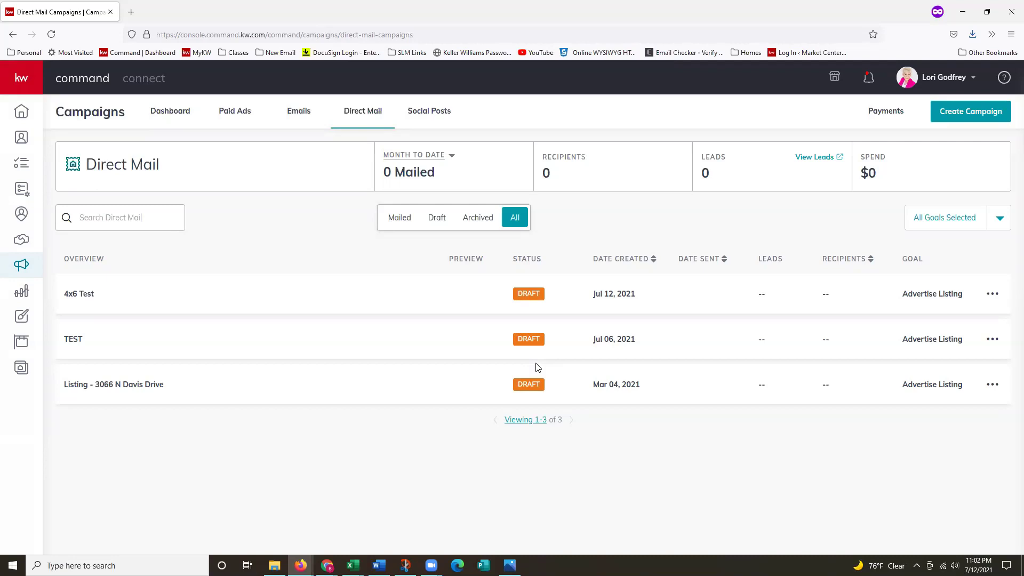
Open the 03_JustSold_PC_A6 design from Designs for editing and check its page format.
click(22, 320)
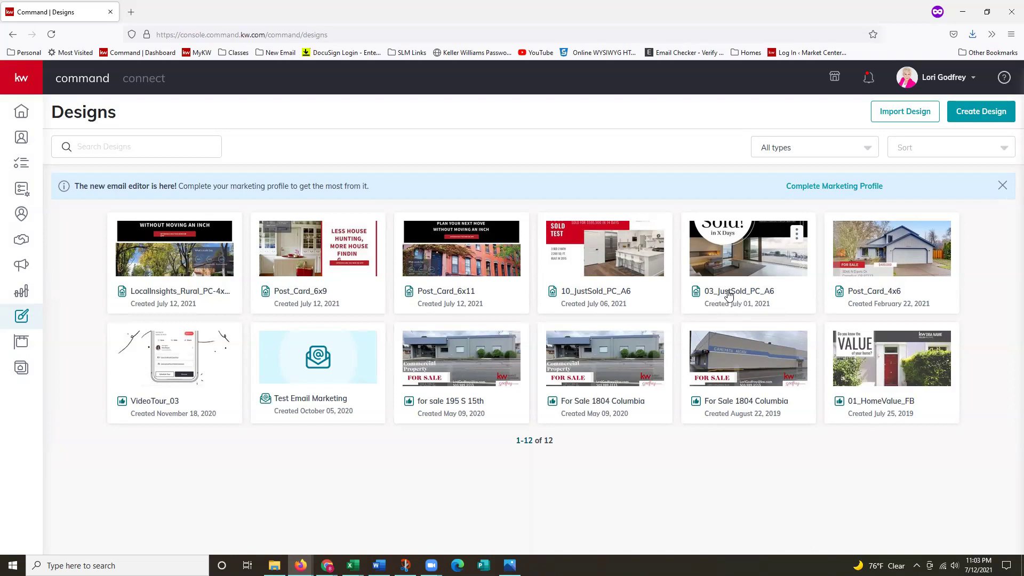
click(746, 267)
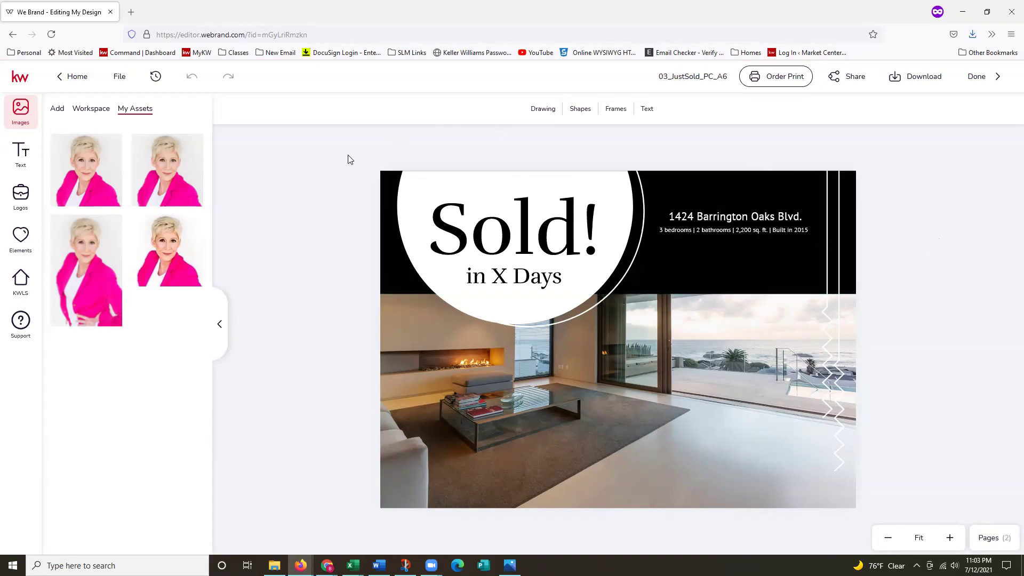
click(121, 81)
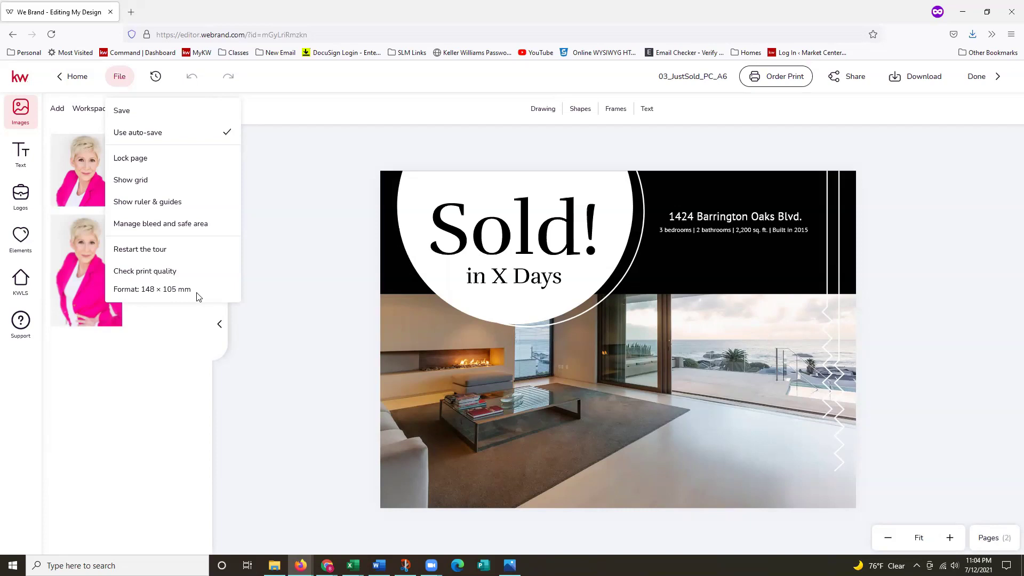
click(806, 141)
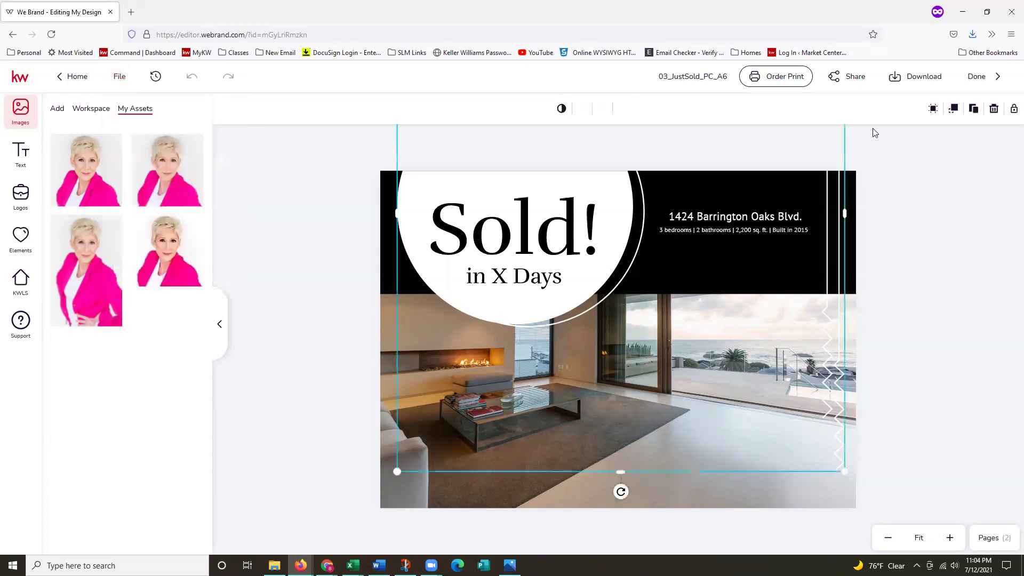
Download page 1 of the Just Sold postcard as a PNG at the highest image quality and save the file.
click(916, 82)
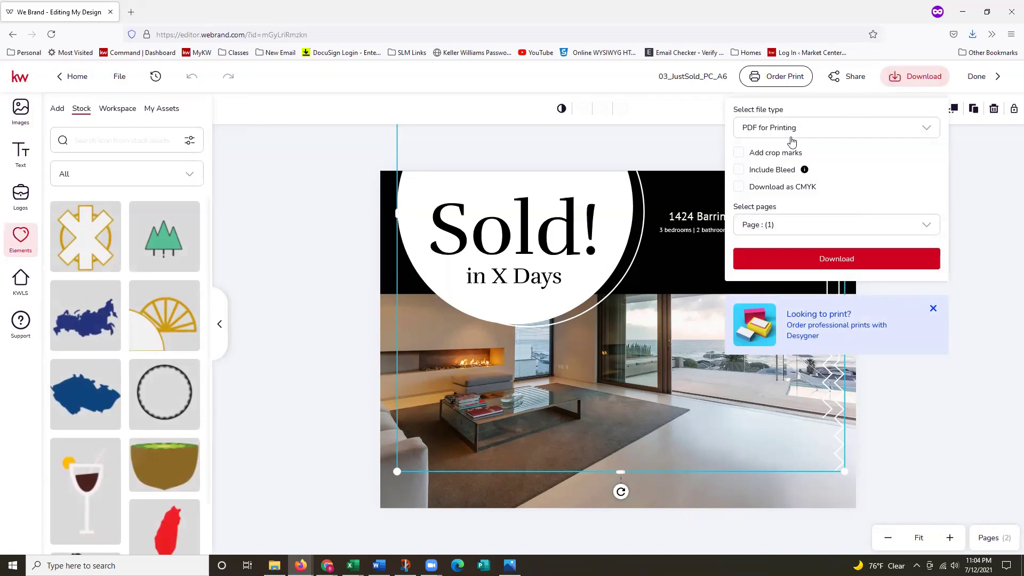
click(818, 133)
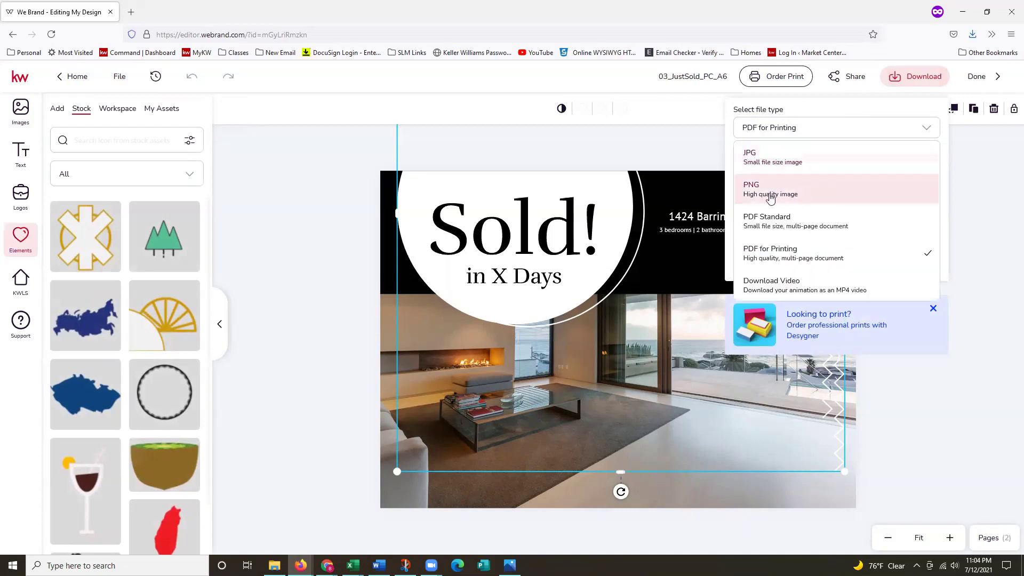
click(804, 192)
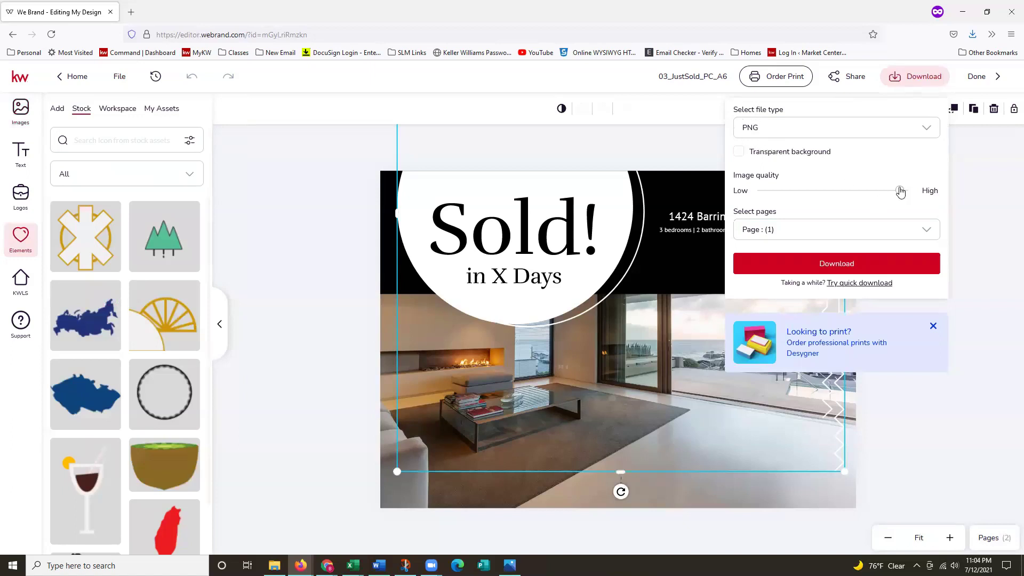
drag(900, 191, 921, 193)
click(803, 235)
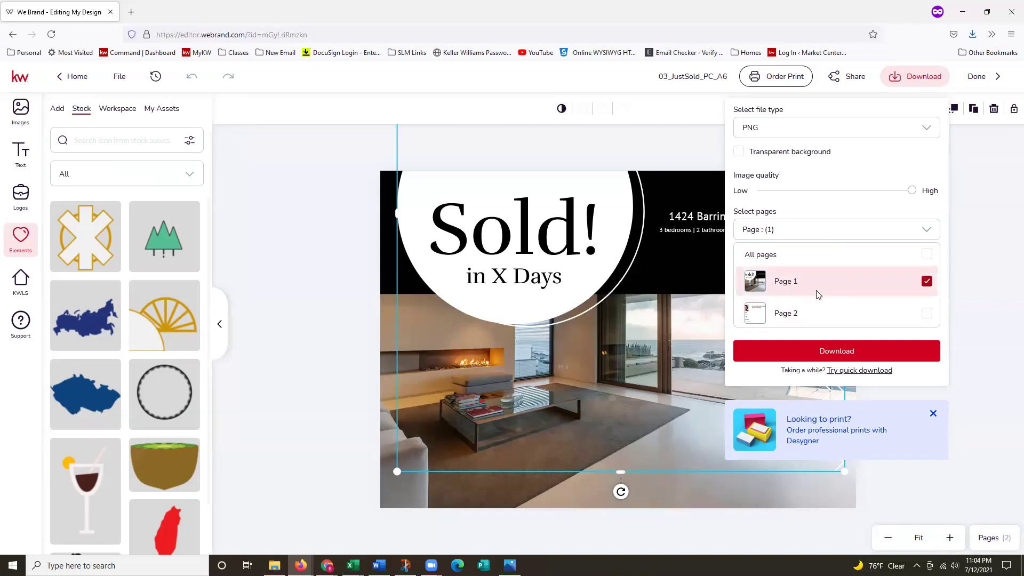
click(844, 352)
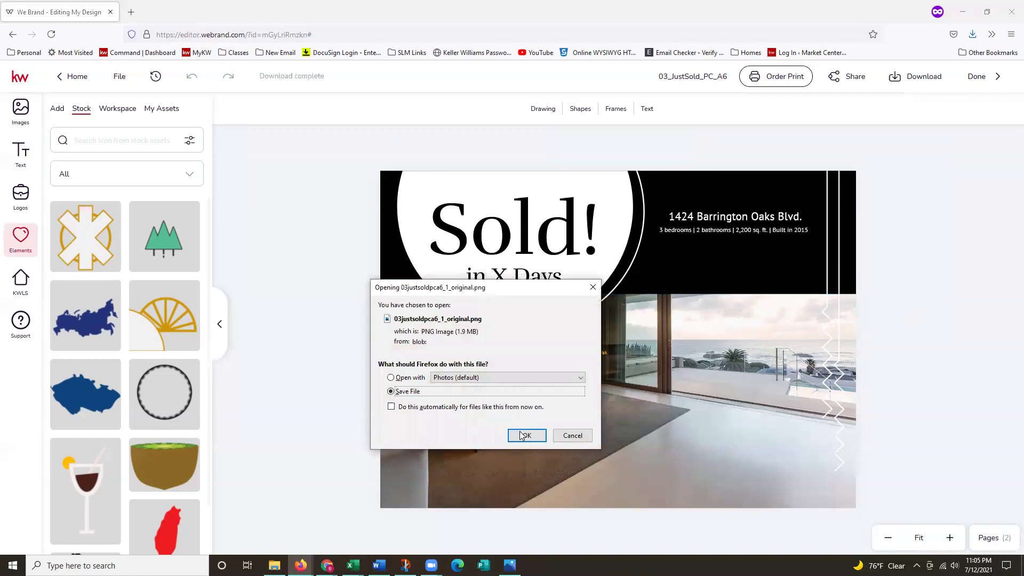
click(527, 436)
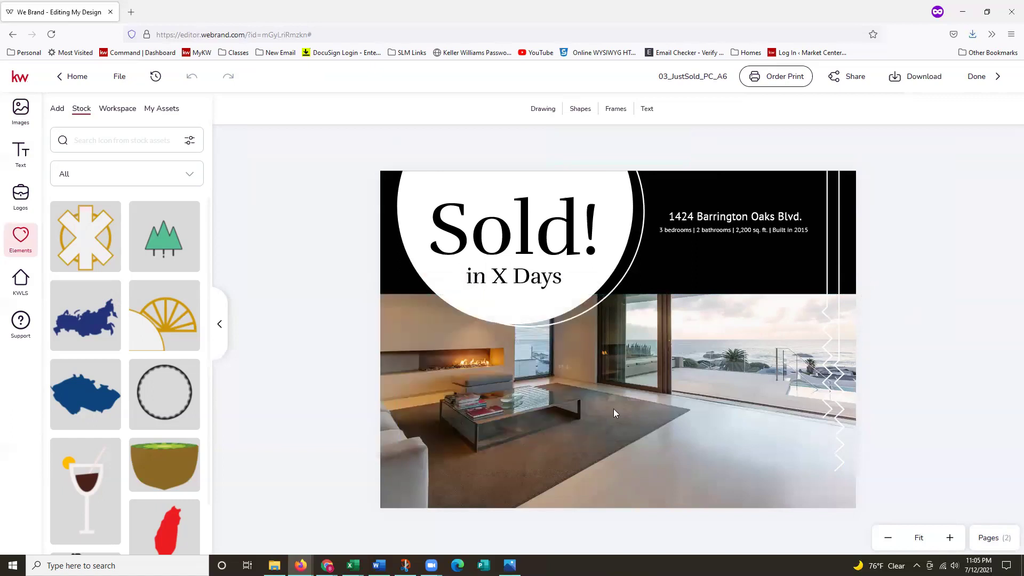
Download only page 2 of the Just Sold postcard as a PNG at image quality 100 and save the file.
click(921, 84)
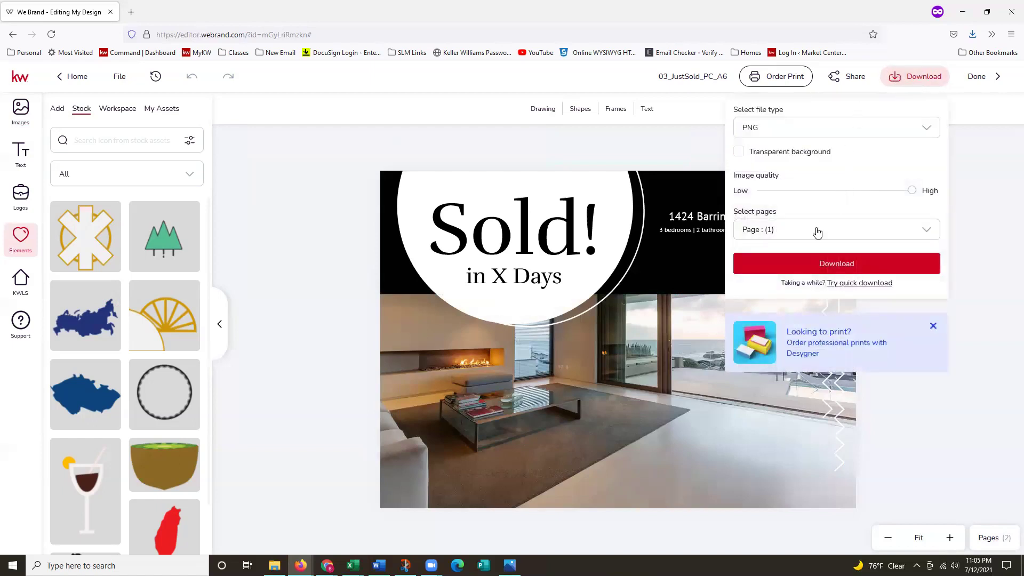
click(834, 230)
click(794, 314)
click(800, 282)
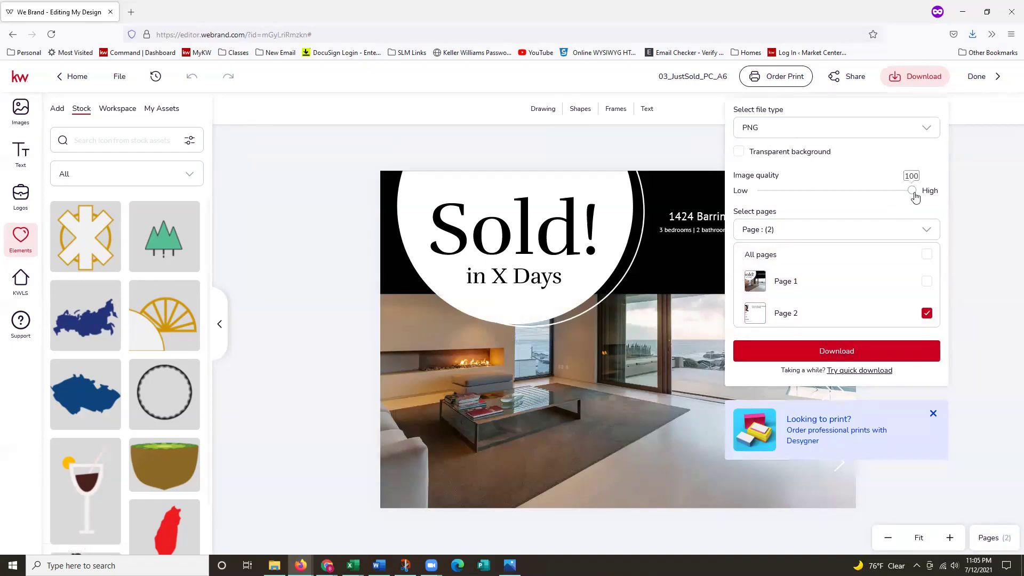
click(836, 353)
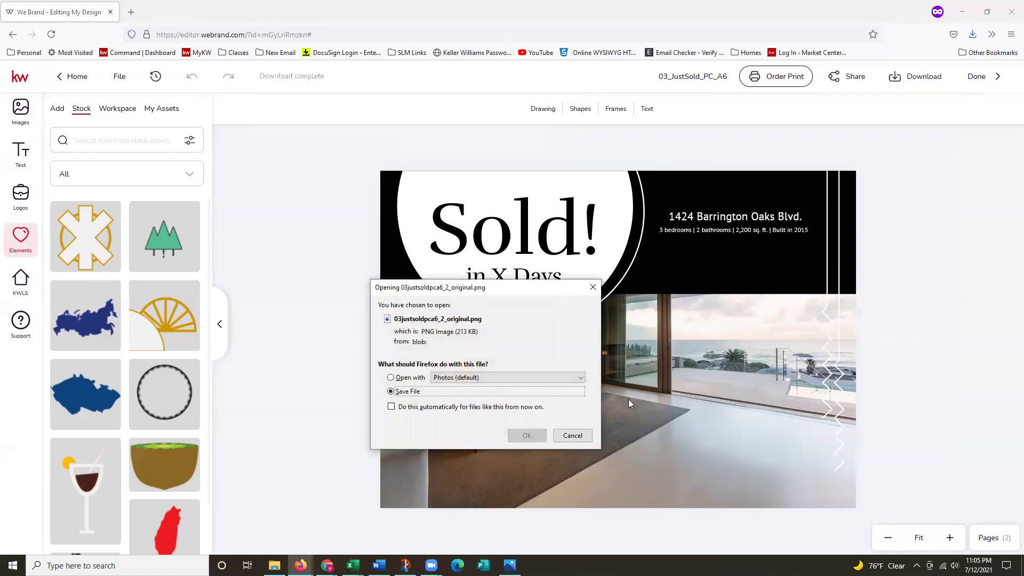
click(526, 436)
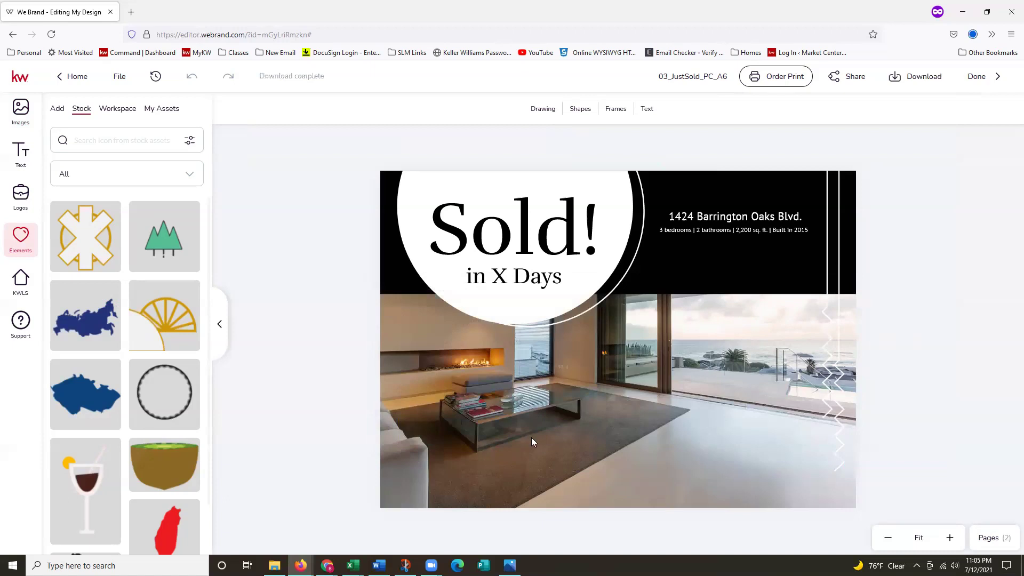
Finish editing the Just Sold design, go to Campaigns and start a new Direct Mail campaign.
click(988, 89)
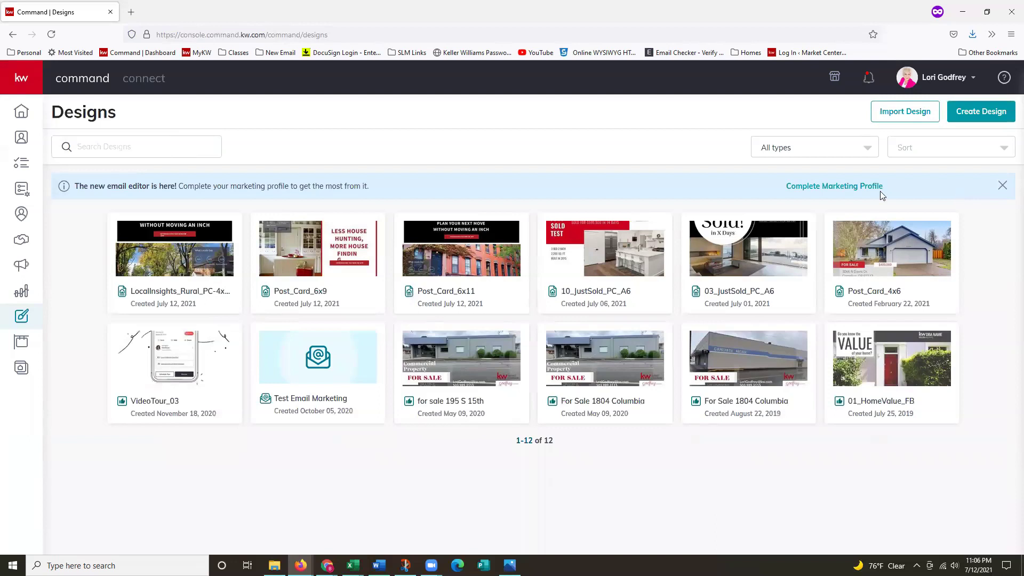
click(28, 268)
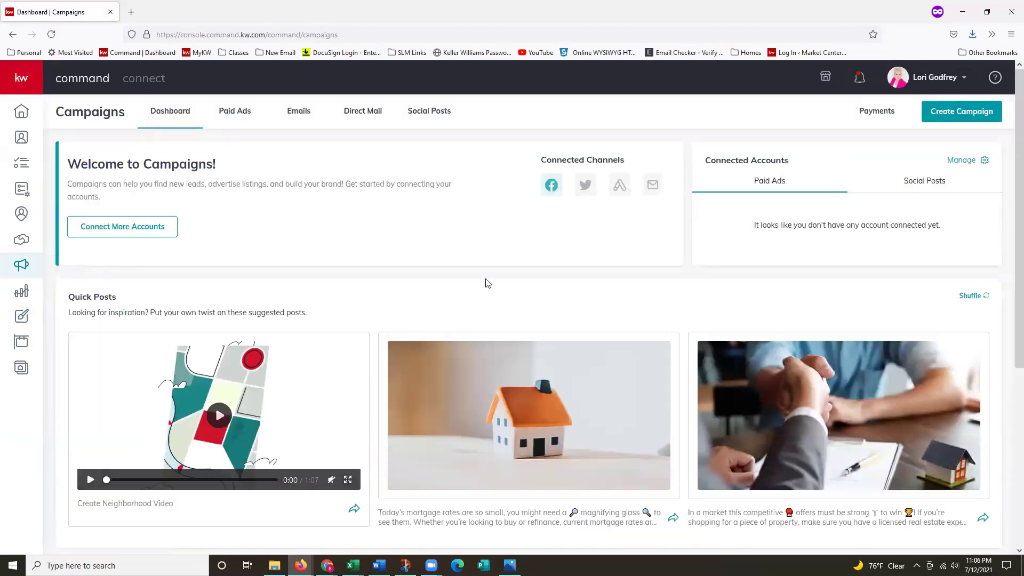
click(964, 122)
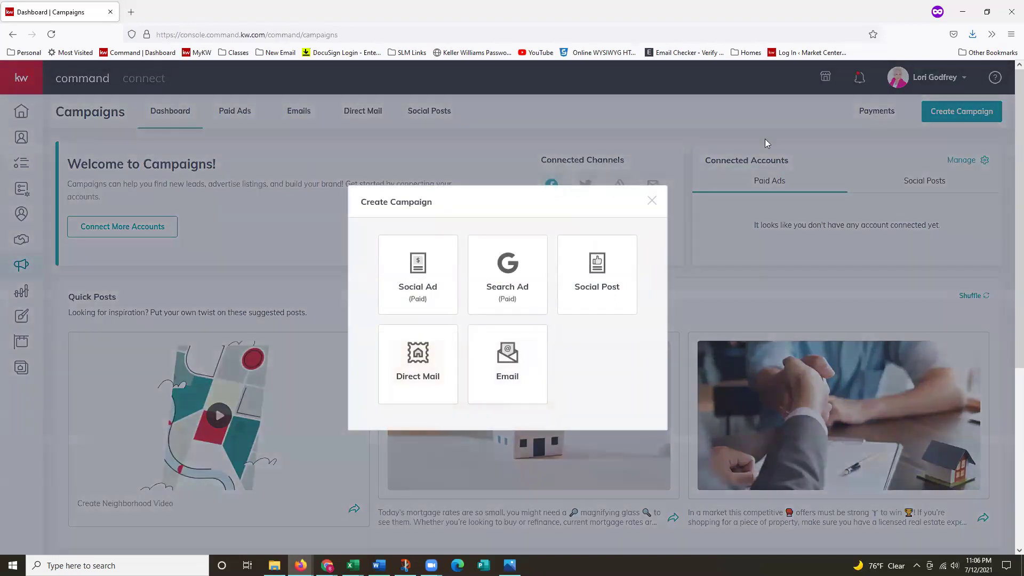
click(414, 395)
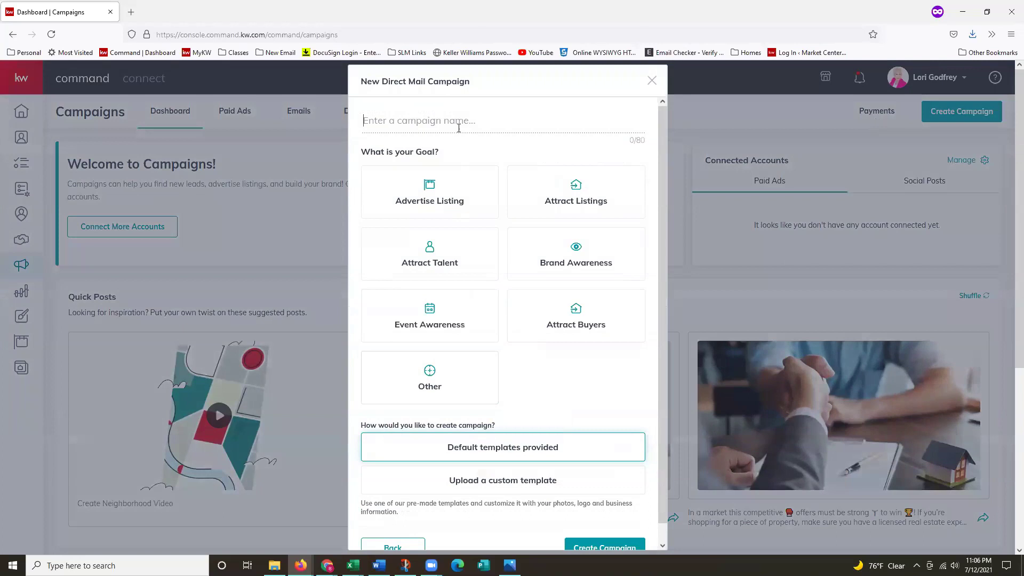
Name the campaign "6x9 Test", choose to upload a custom template, set the goal to Advertise Listing and create it.
text(6x9 Tes)
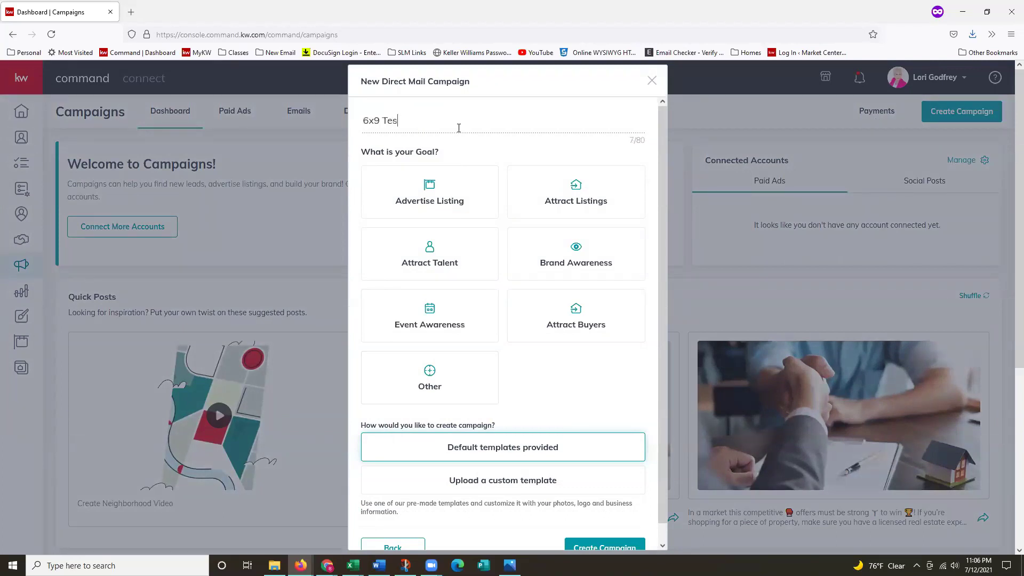
text(t)
click(526, 490)
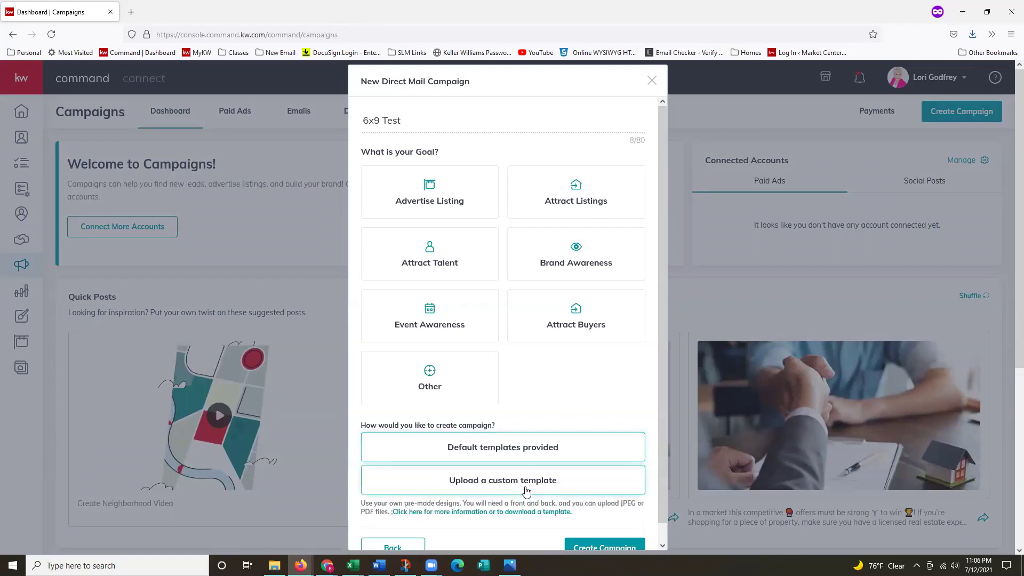
scroll(533, 491, down, 1)
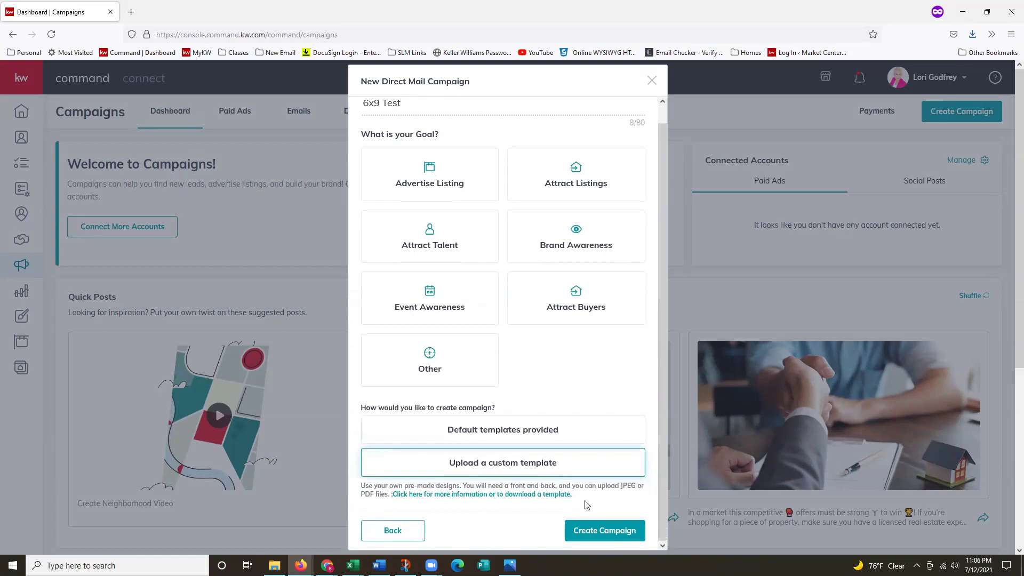
scroll(587, 505, down, 2)
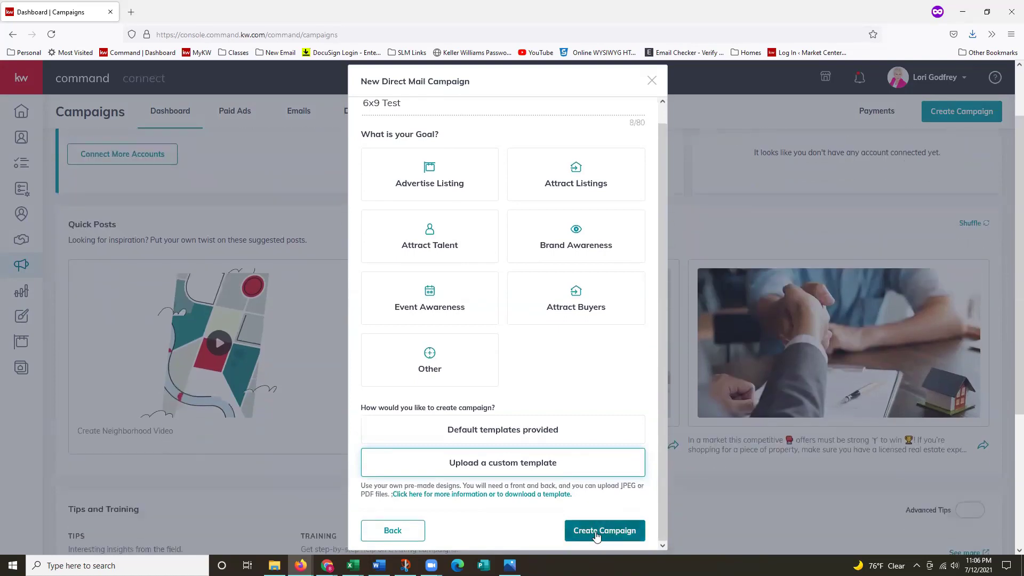
click(596, 535)
click(430, 209)
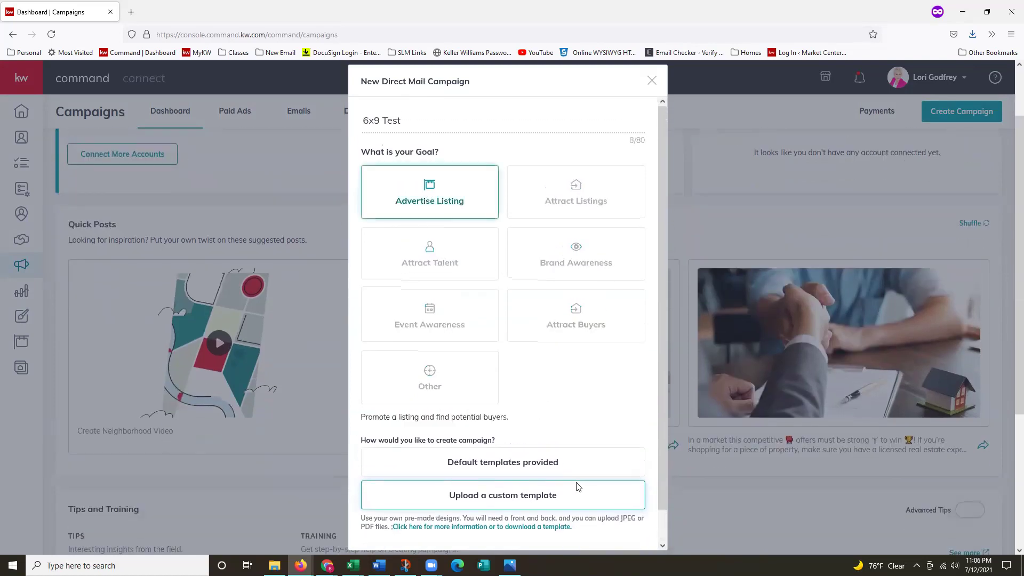
scroll(578, 487, down, 1)
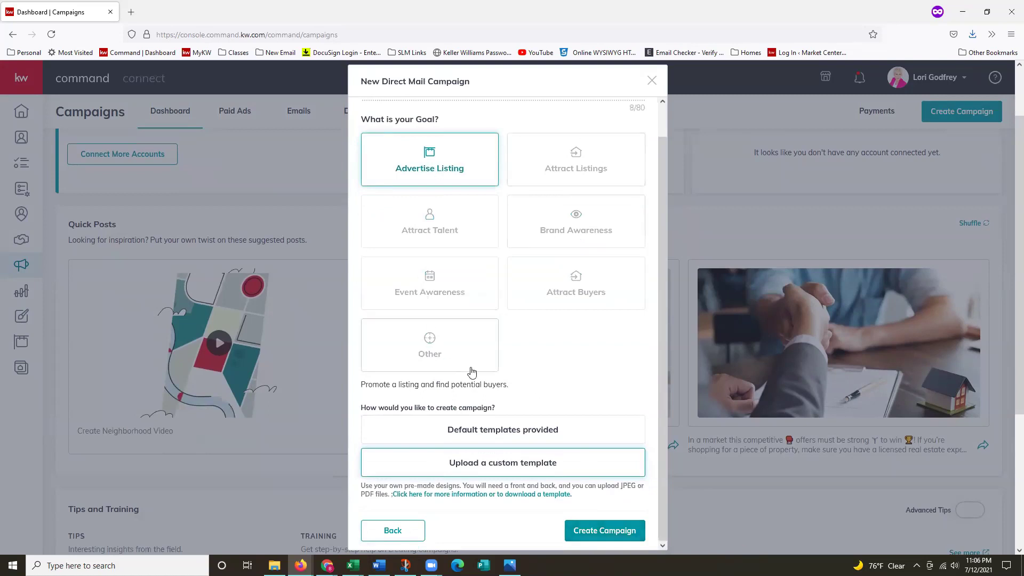
click(605, 535)
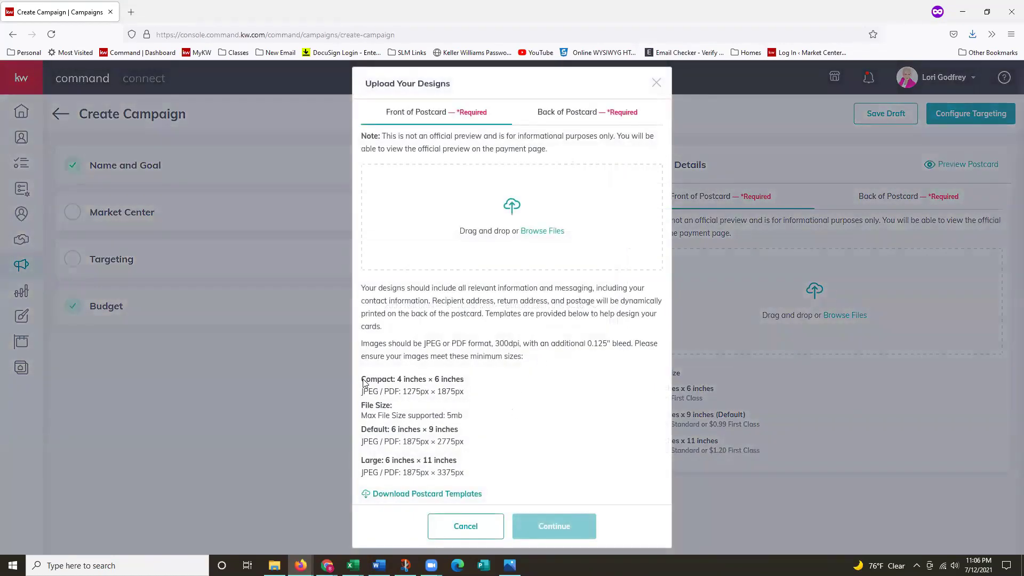
Examine the minimum pixel dimensions and maximum file size listed for the compact, default and large postcard designs.
drag(362, 381, 479, 484)
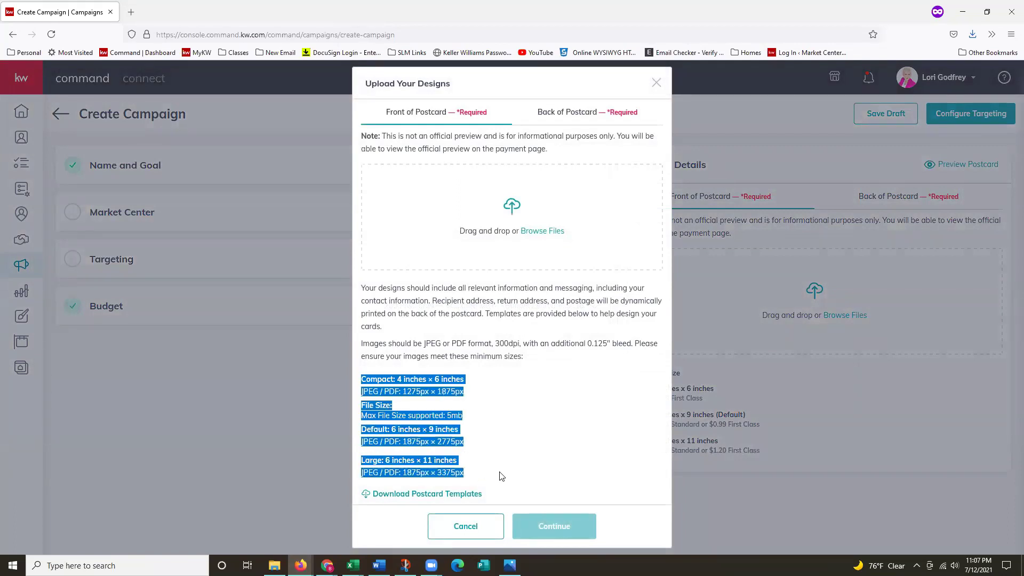
click(502, 476)
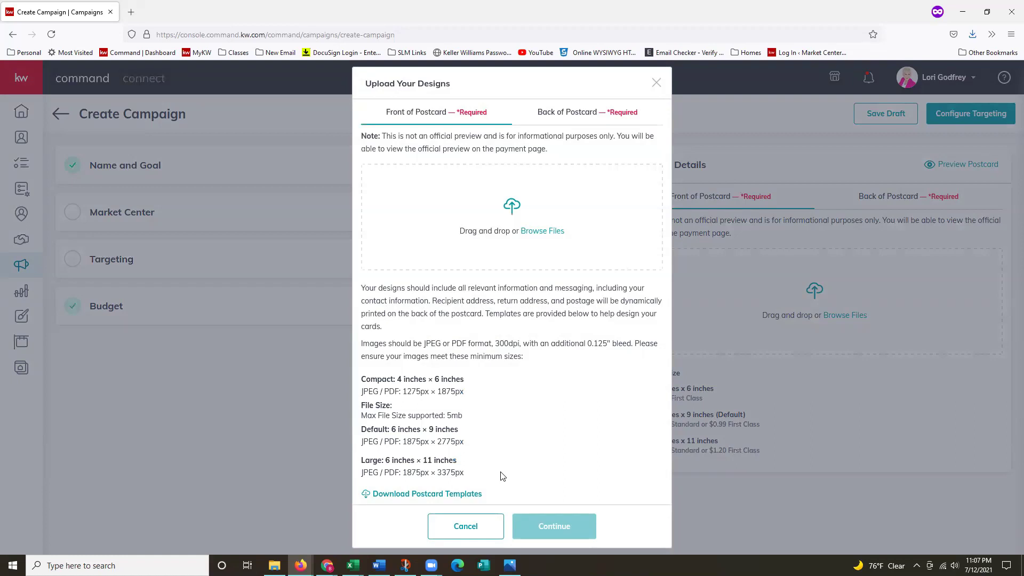
drag(484, 473, 364, 391)
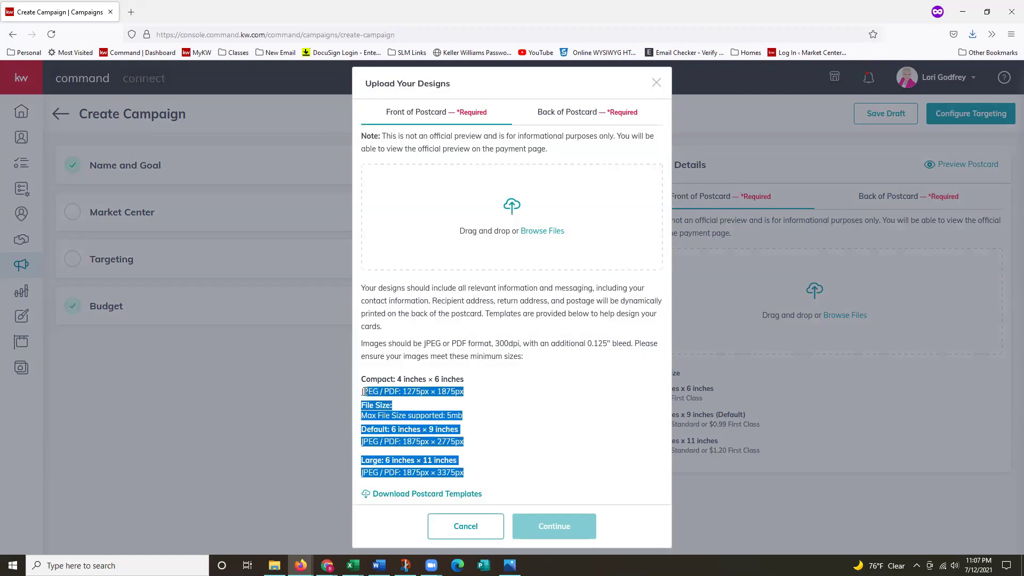
click(497, 407)
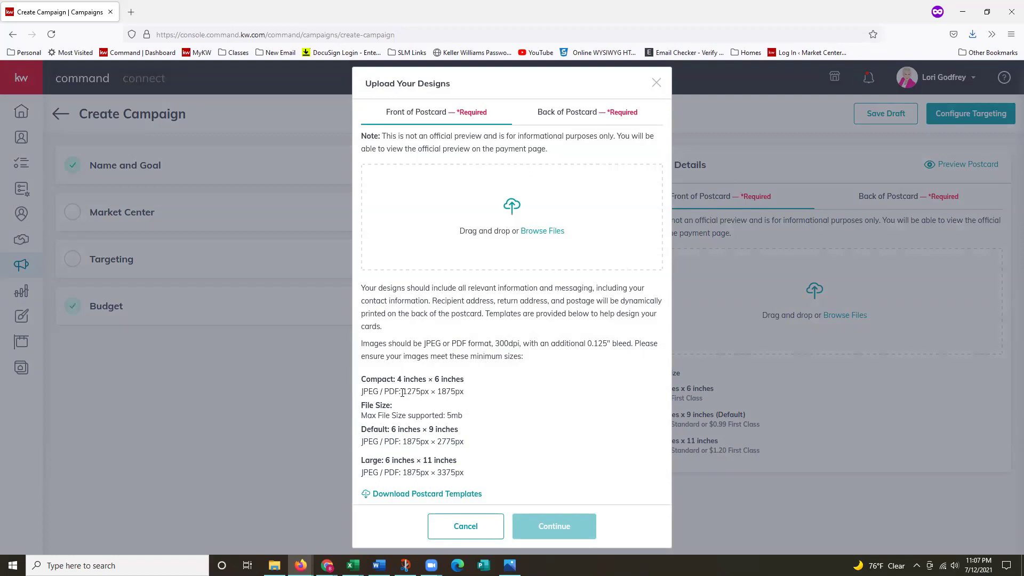
drag(370, 382, 475, 382)
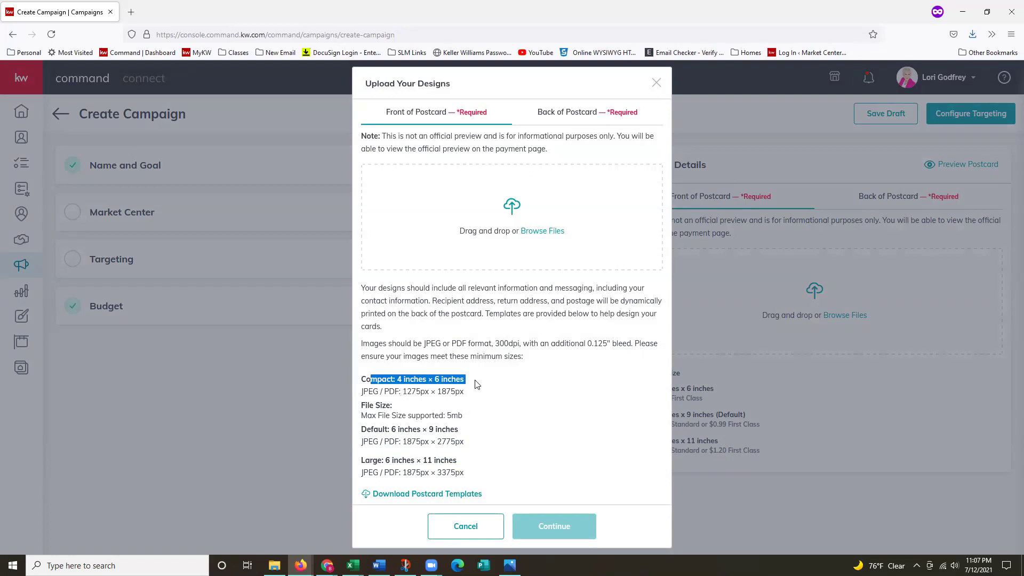
click(470, 410)
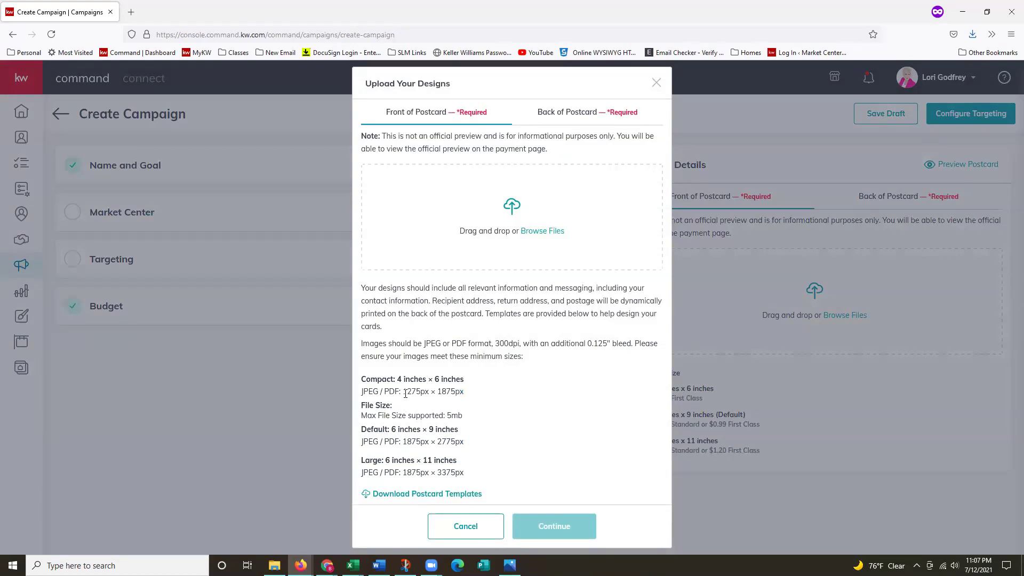
drag(403, 392, 466, 392)
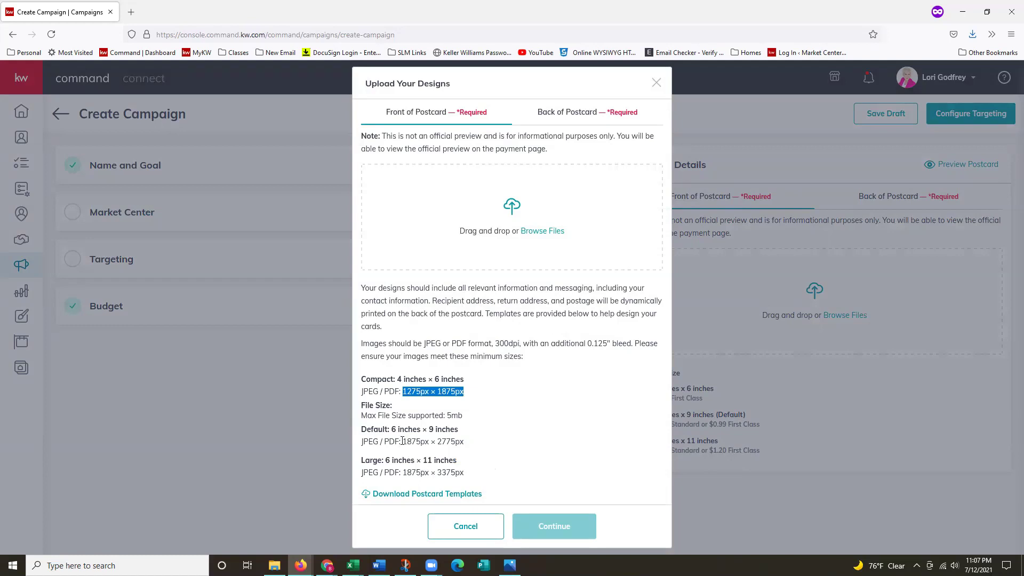
drag(403, 442, 521, 446)
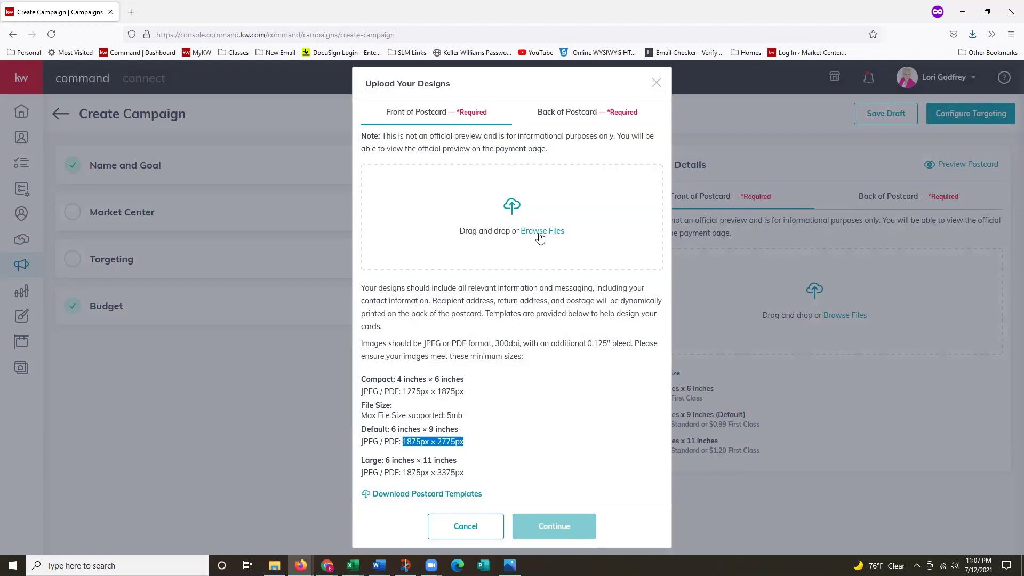
click(505, 228)
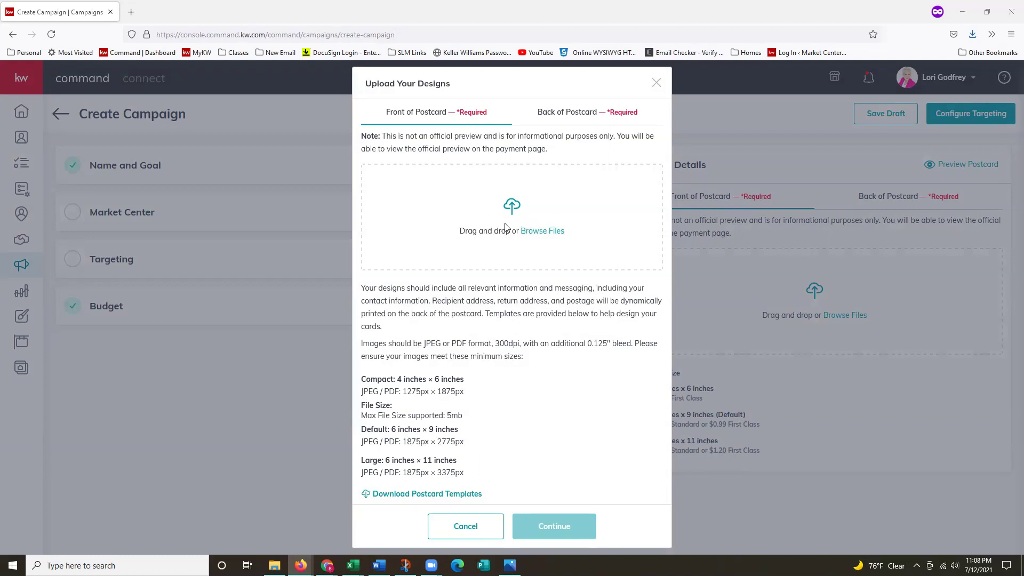
Open 03justsoldpca6_1_original from the Downloads folder in Paint 3D for editing.
double_click(173, 104)
click(275, 566)
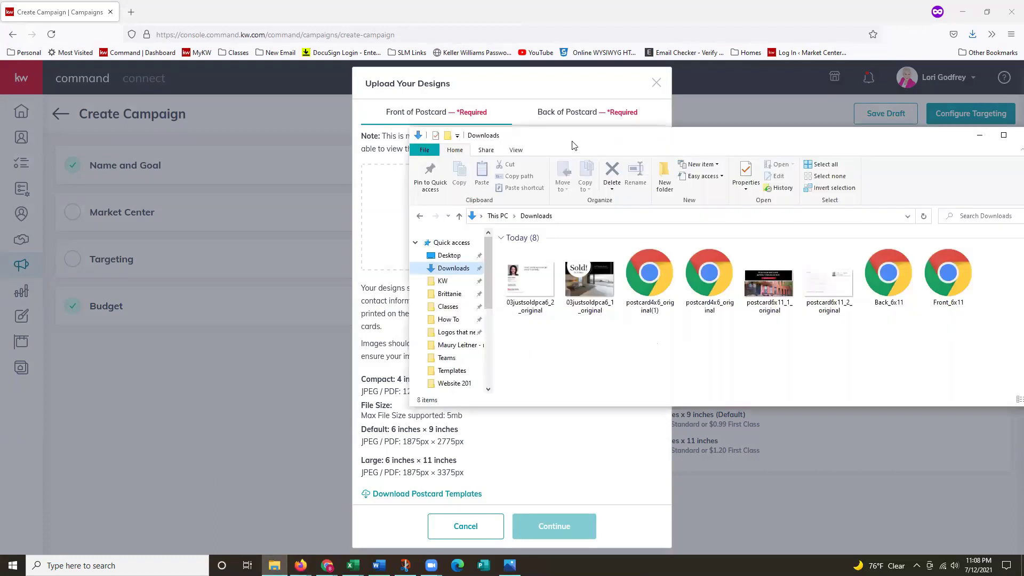
drag(572, 142, 454, 141)
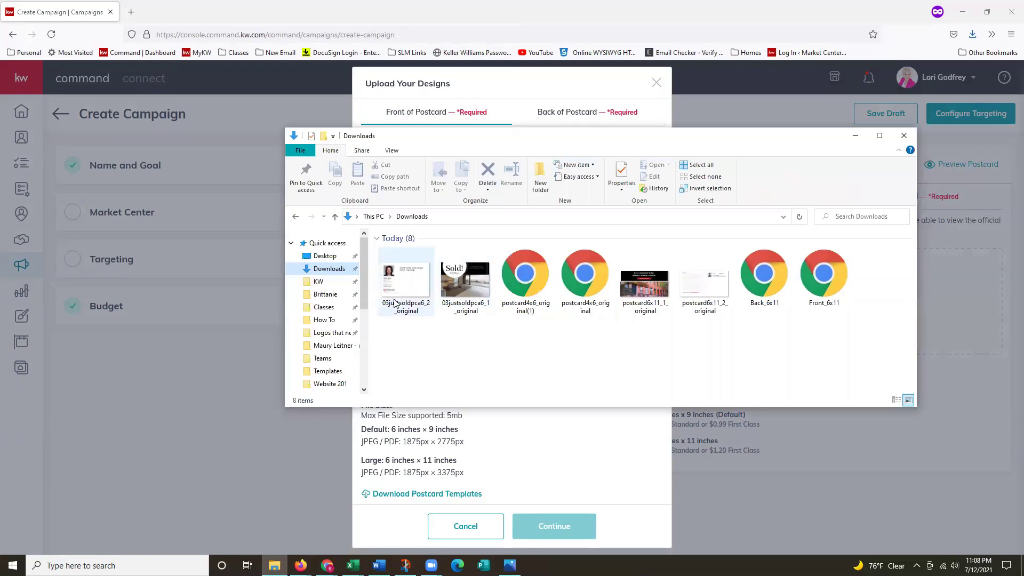
click(462, 304)
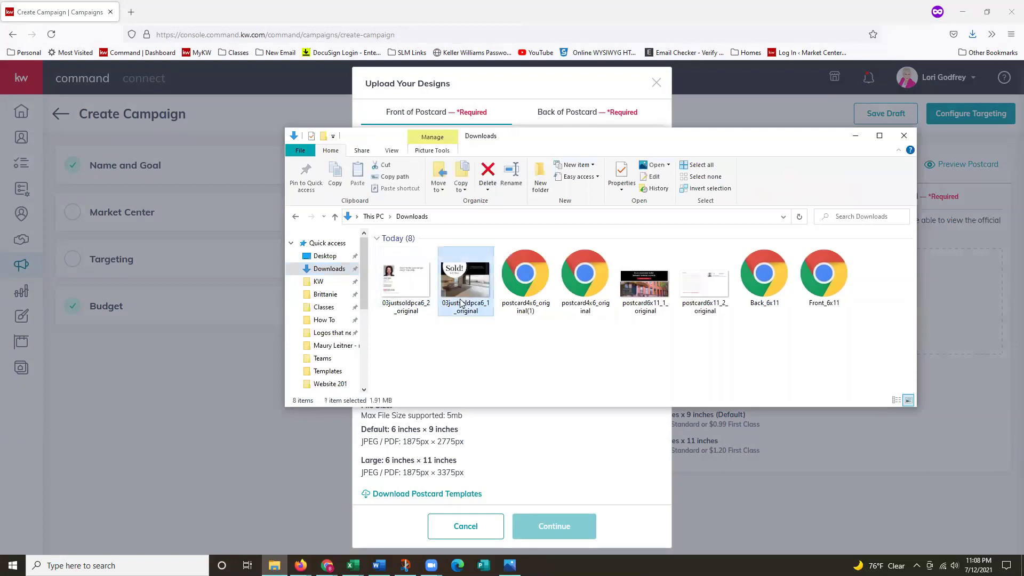
right_click(462, 305)
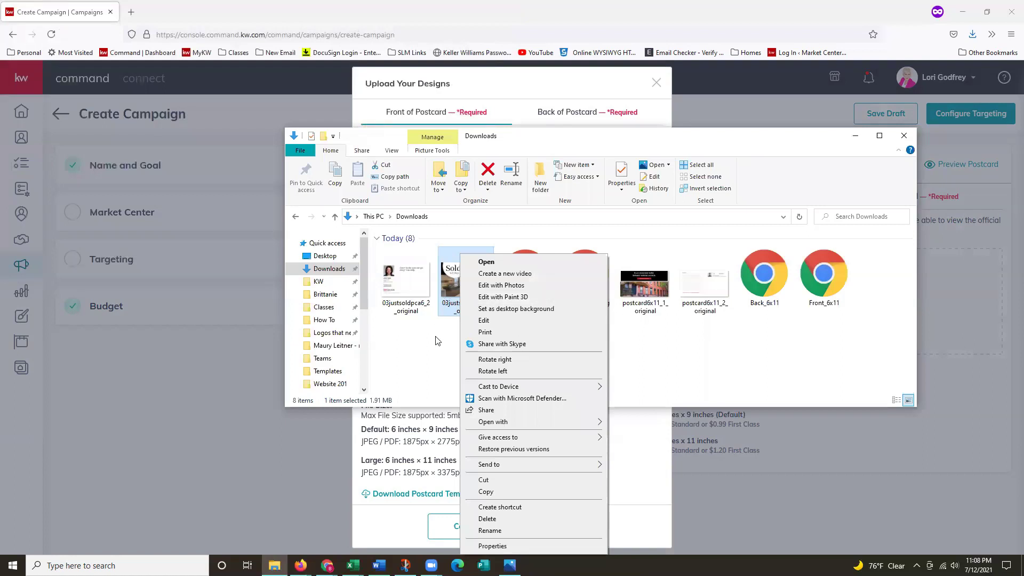
click(435, 368)
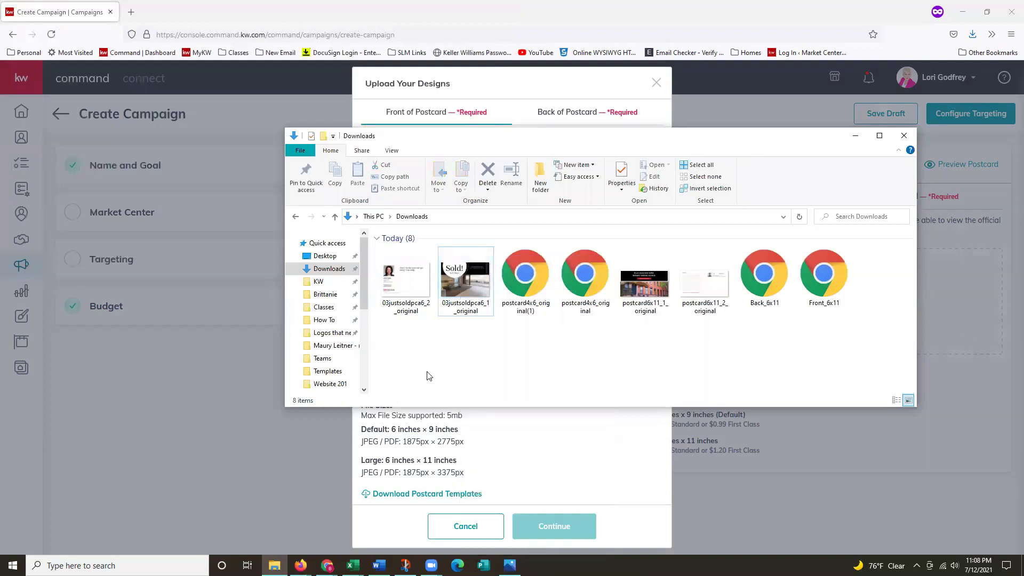
click(454, 297)
right_click(454, 297)
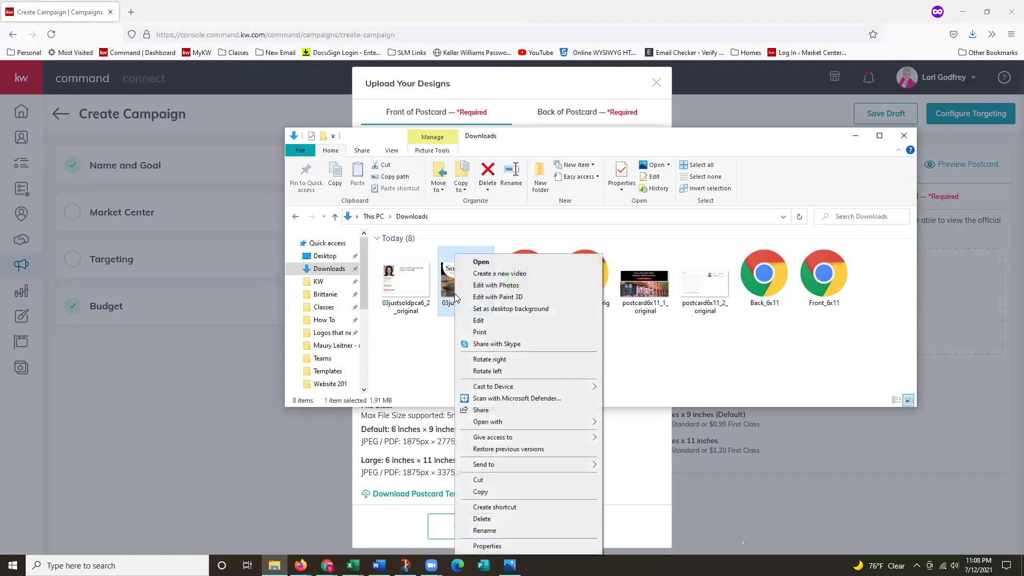
click(494, 297)
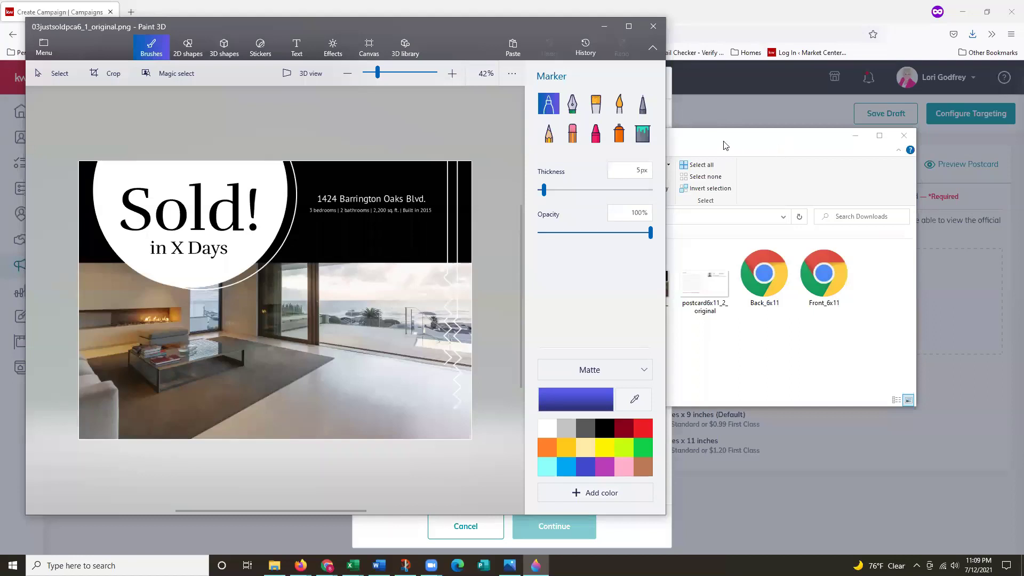
click(856, 138)
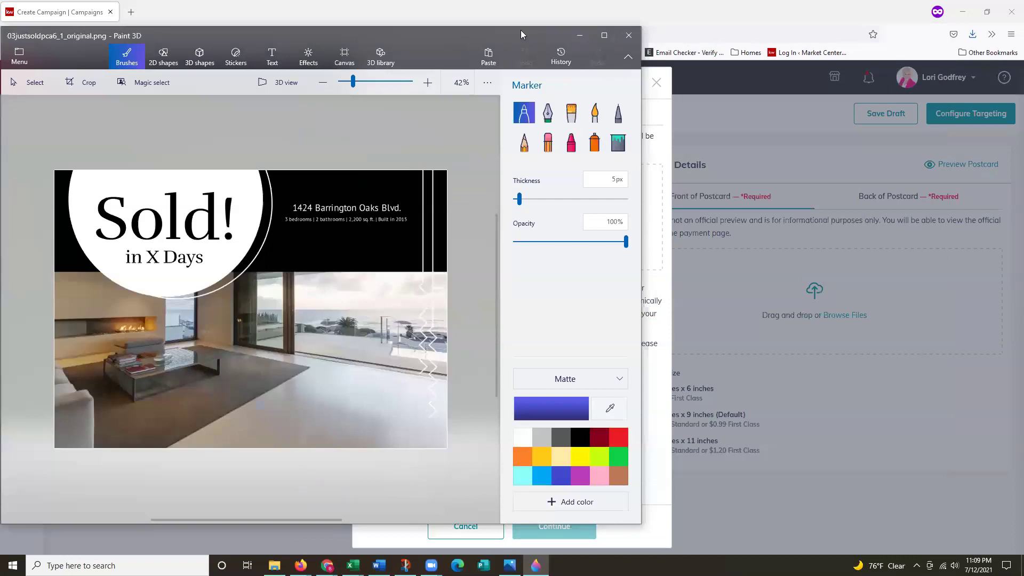
drag(521, 35, 470, 28)
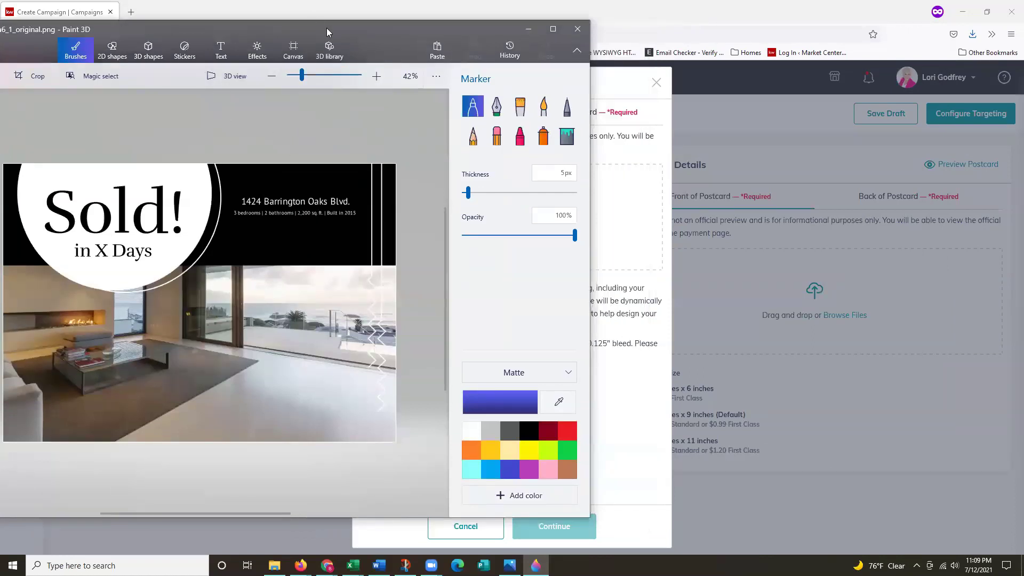
drag(326, 32, 414, 36)
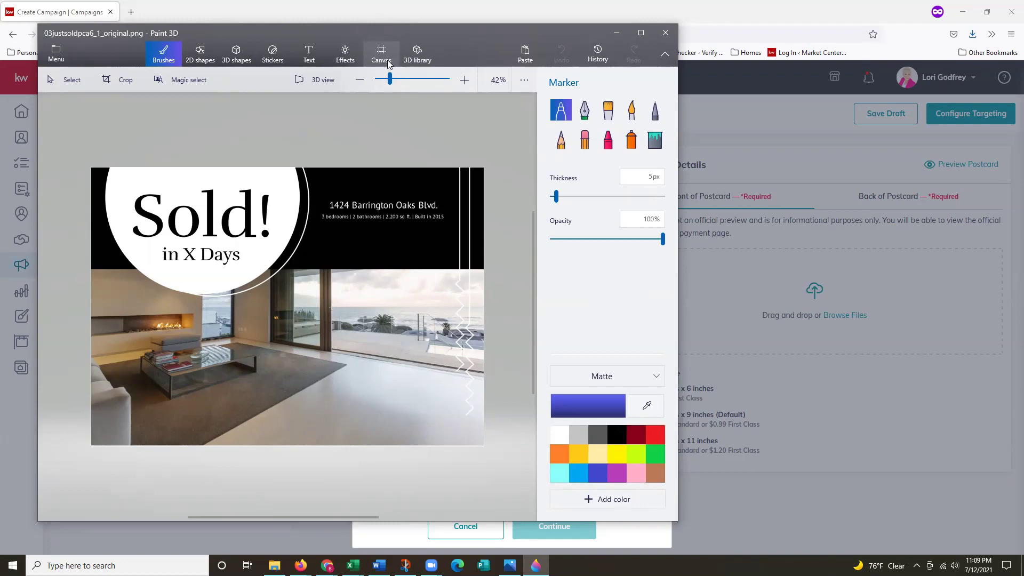
Unlock the canvas aspect ratio and keep its resize units in pixels, with the image resizing along with the canvas.
click(388, 63)
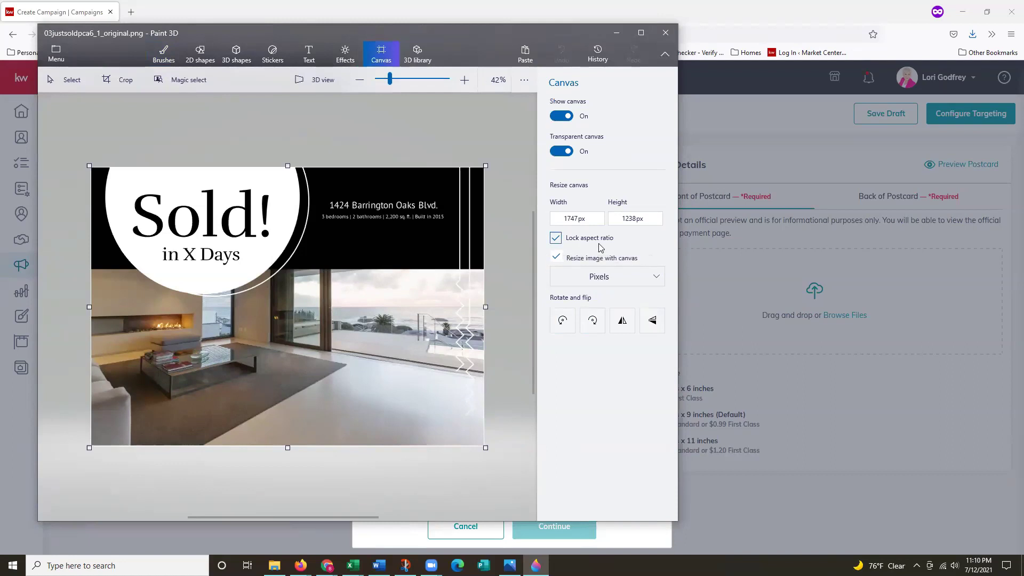
click(557, 238)
click(599, 277)
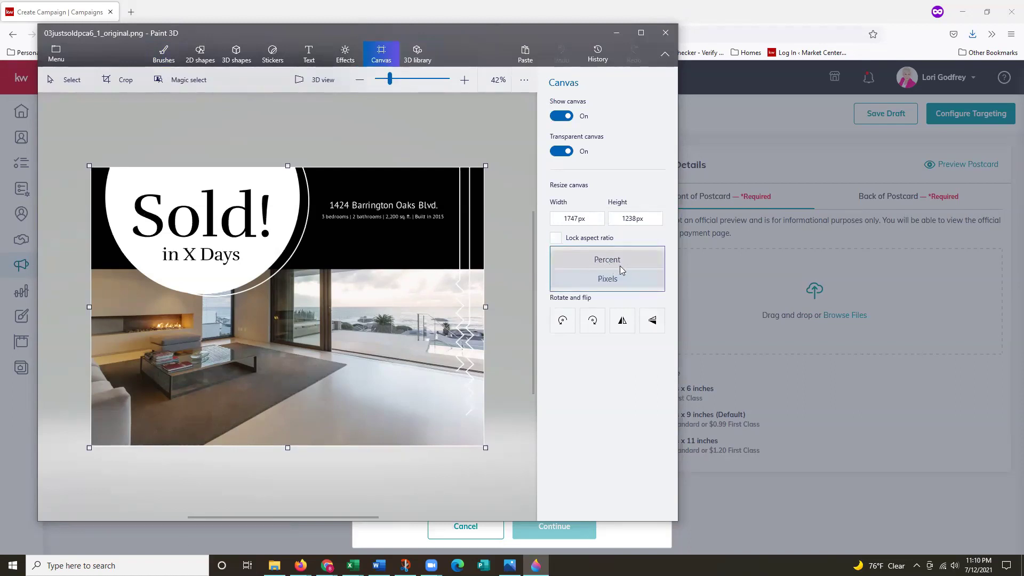
click(608, 282)
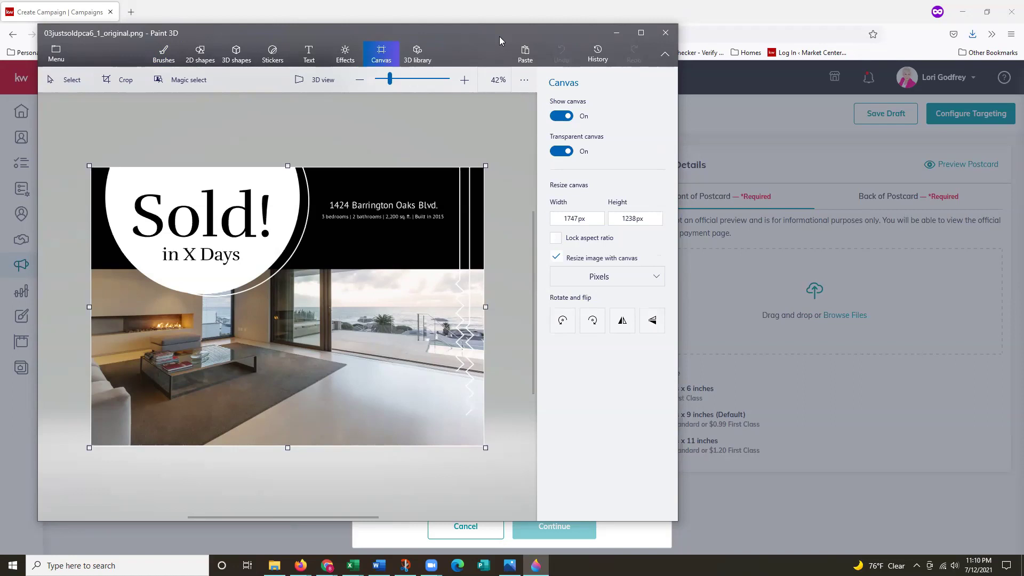
Check the upload dialog's minimum sizes and resize the canvas to the 6 x 9 inch requirement, 2775 px wide by 1875 px high.
drag(499, 36, 173, 67)
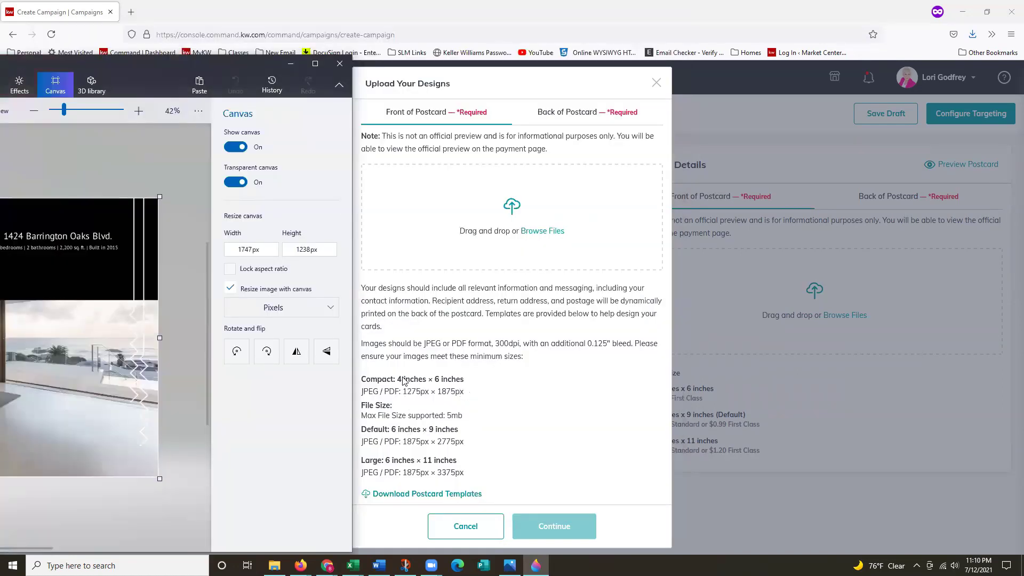
drag(403, 391, 483, 393)
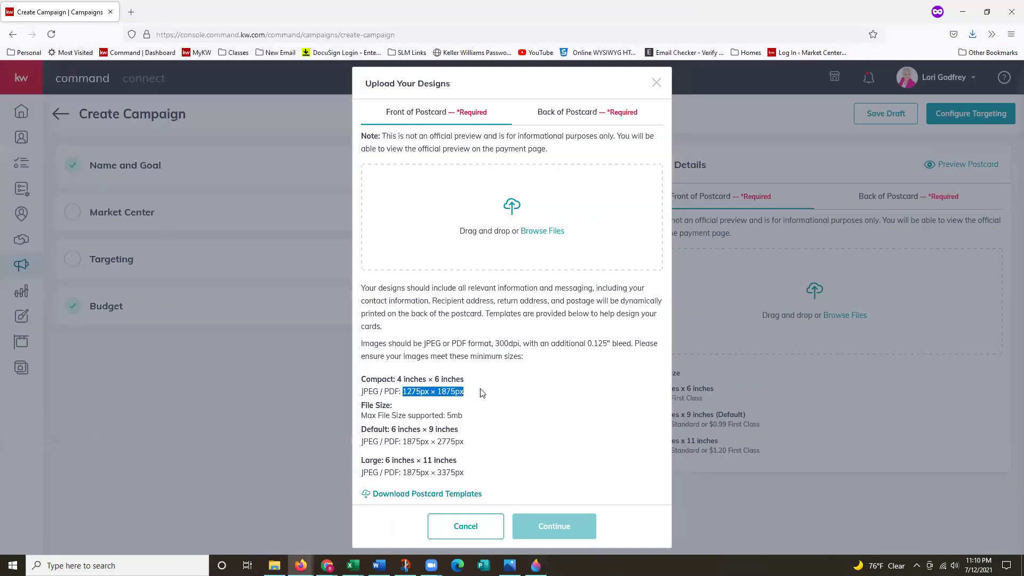
drag(401, 441, 496, 444)
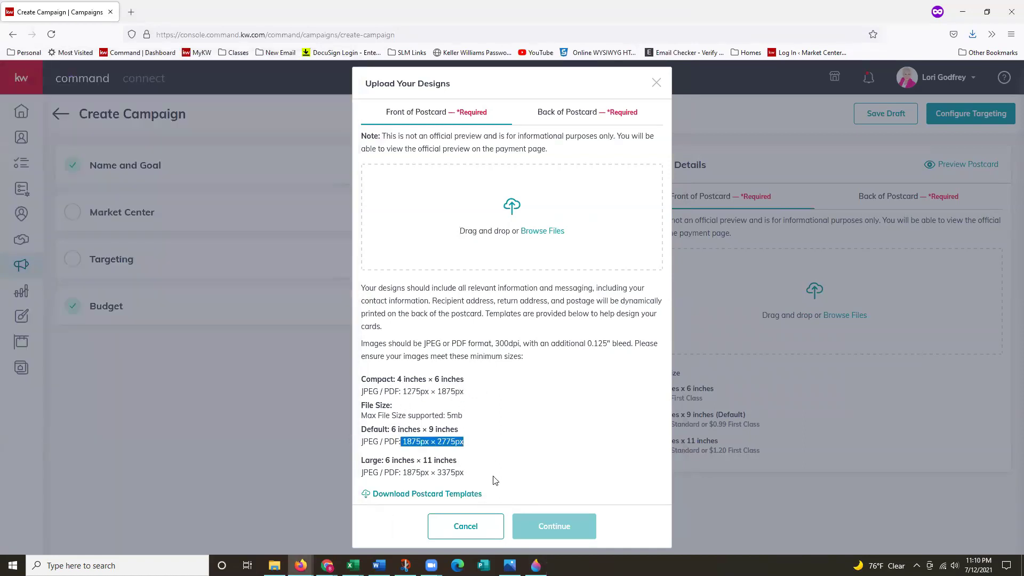
drag(403, 473, 500, 469)
click(415, 475)
drag(403, 472, 513, 474)
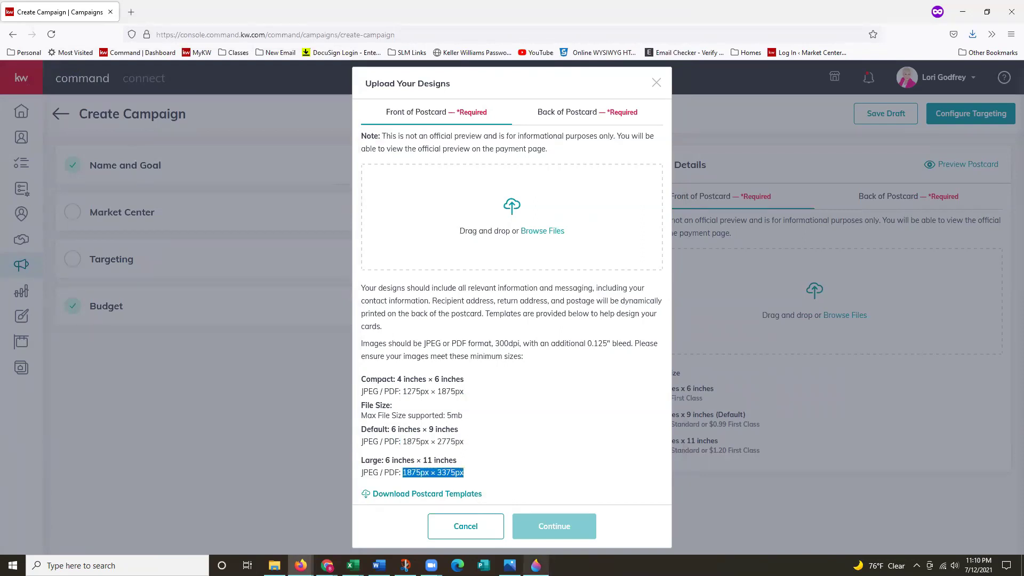
click(537, 565)
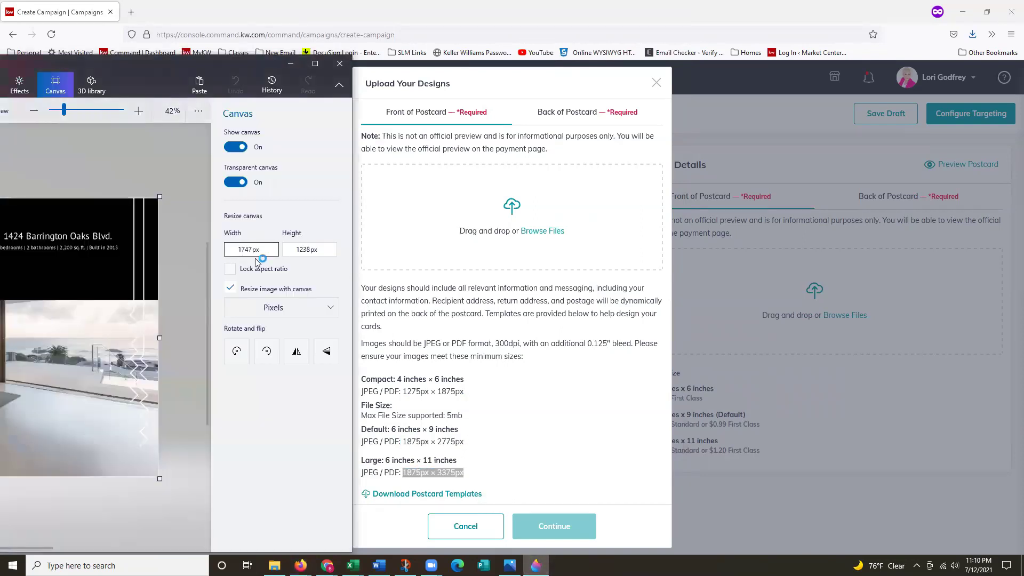
click(253, 249)
text(2775)
key(Tab)
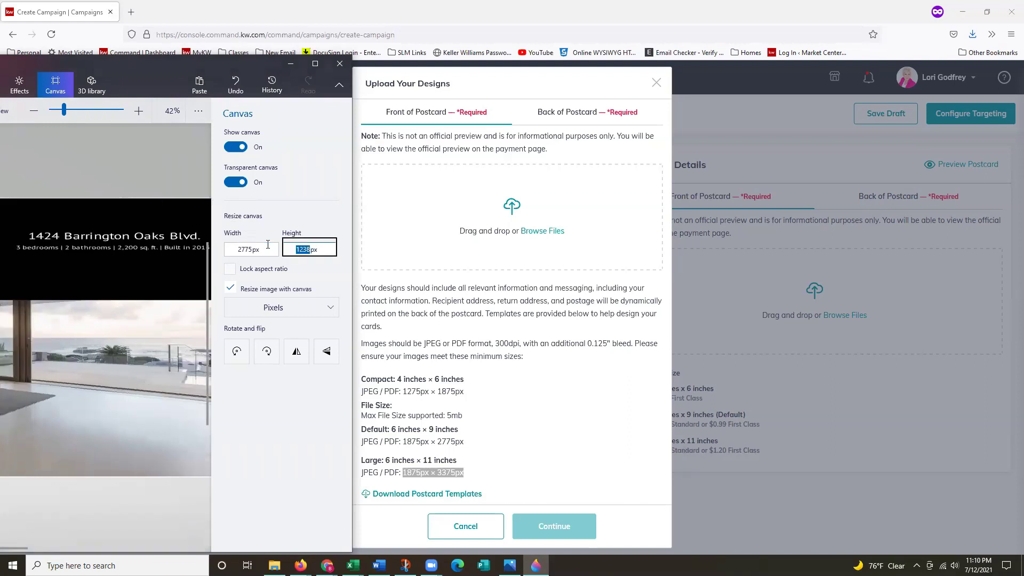
text(1875)
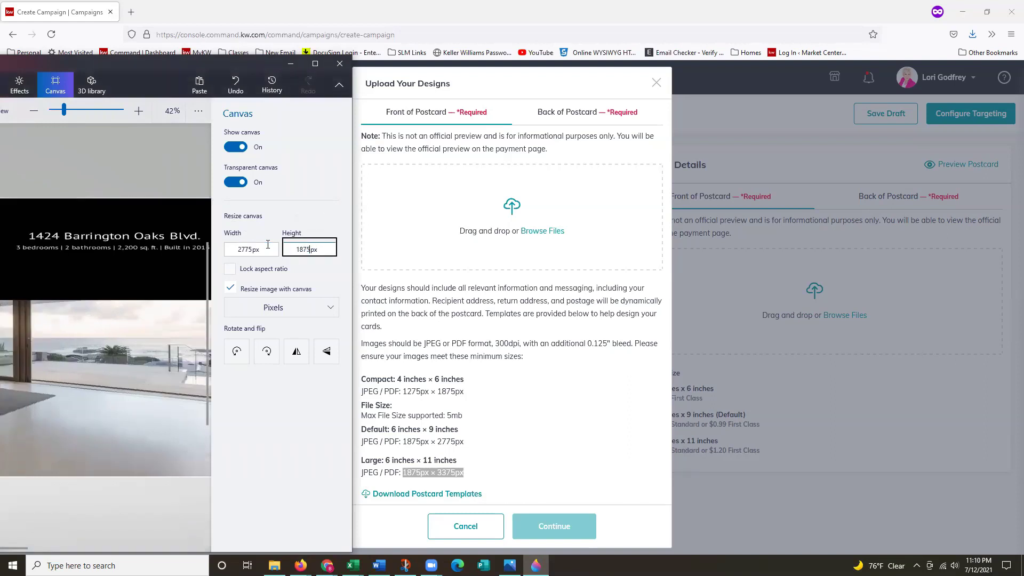
click(303, 209)
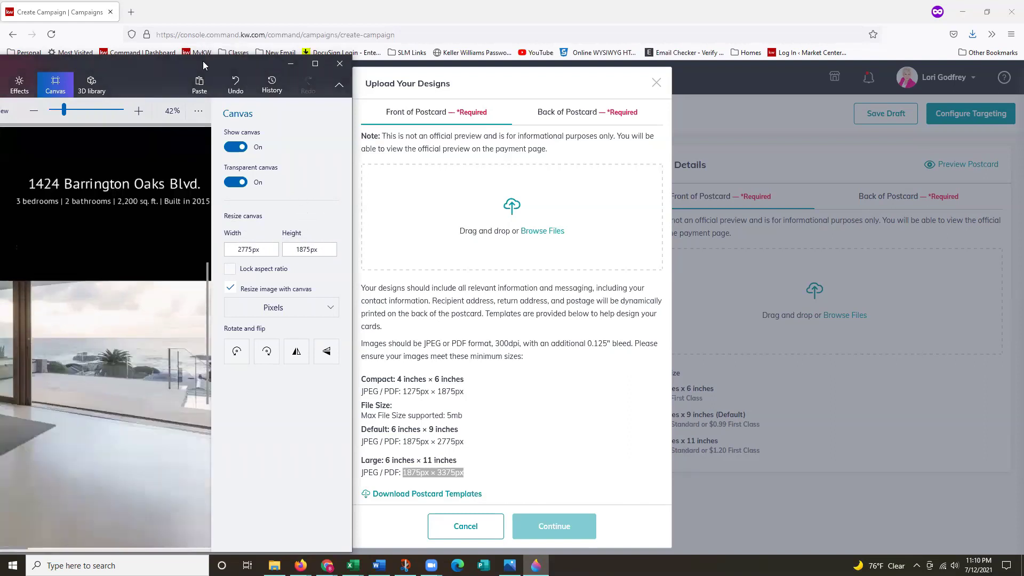
Save the resized postcard front to 03justsoldpca6_1_original.png and close Paint 3D.
drag(229, 65, 809, 66)
scroll(643, 334, down, 3)
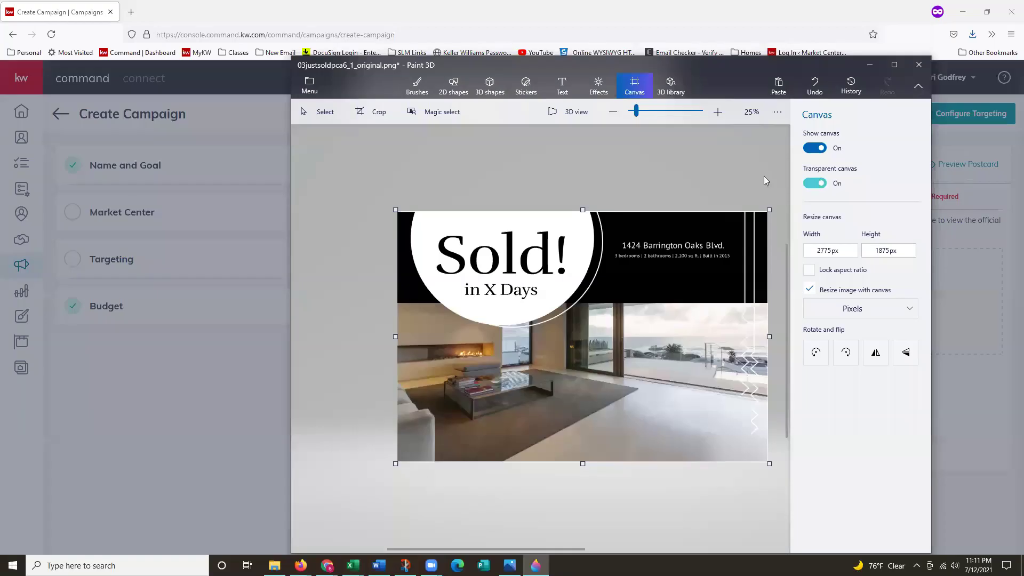
click(309, 88)
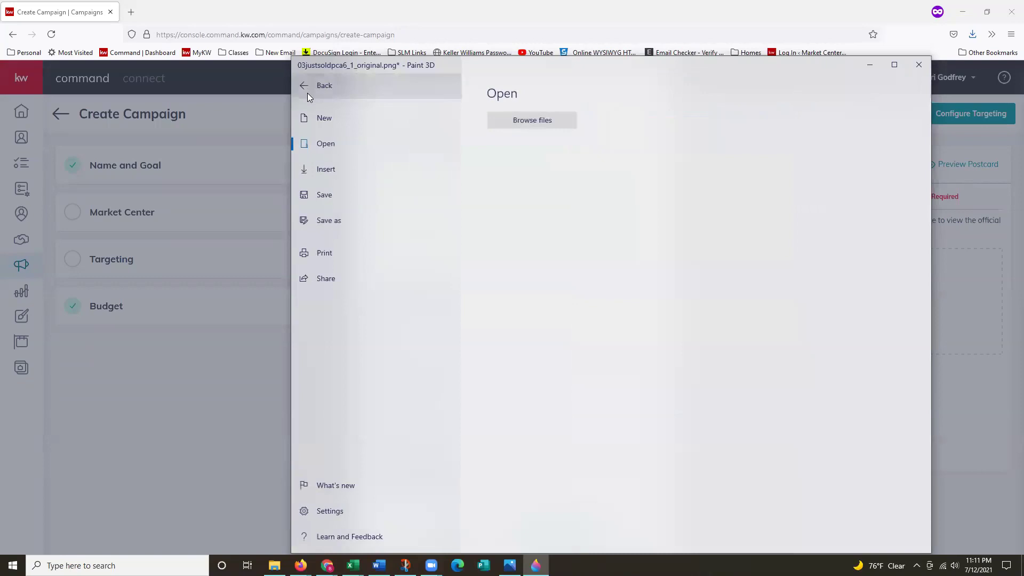
click(329, 200)
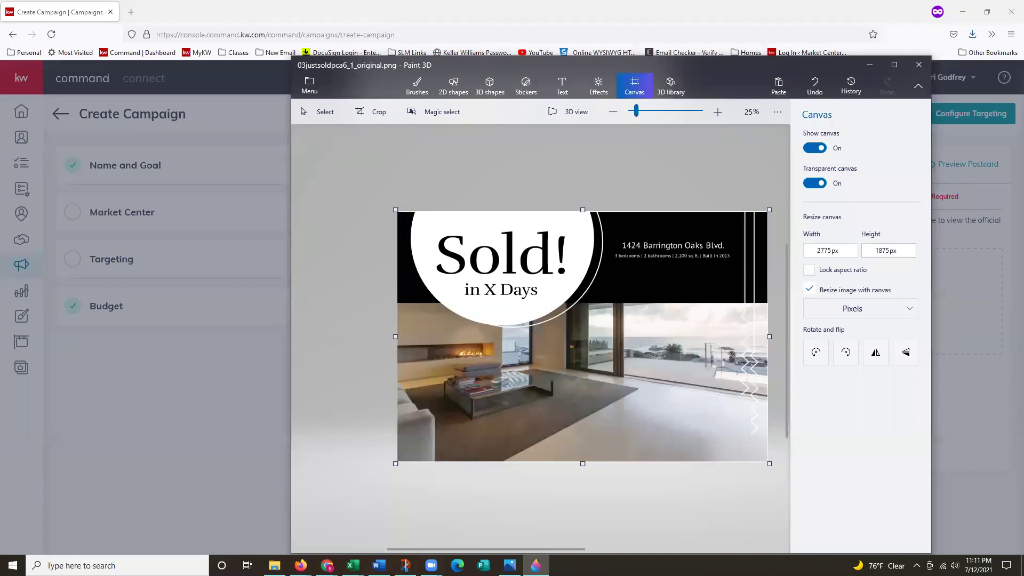
click(870, 65)
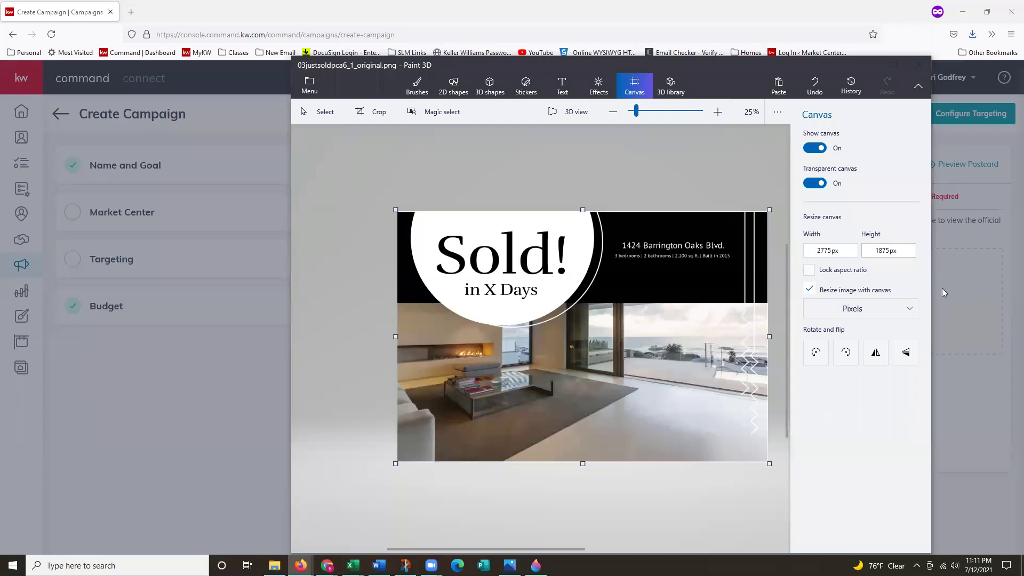
click(923, 68)
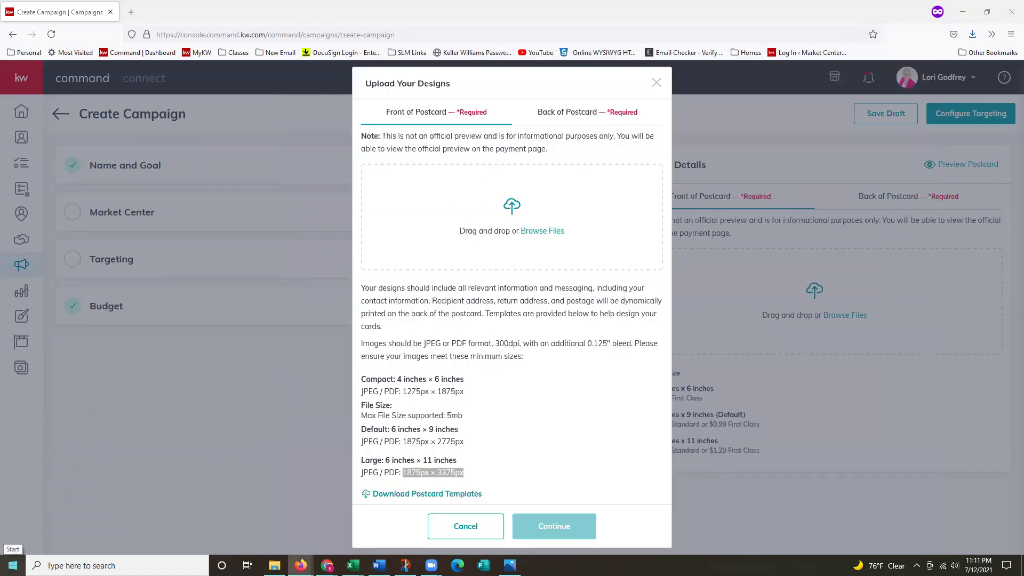
Switch to Paint and bring up its Open dialog to browse the folders for an existing picture.
click(13, 565)
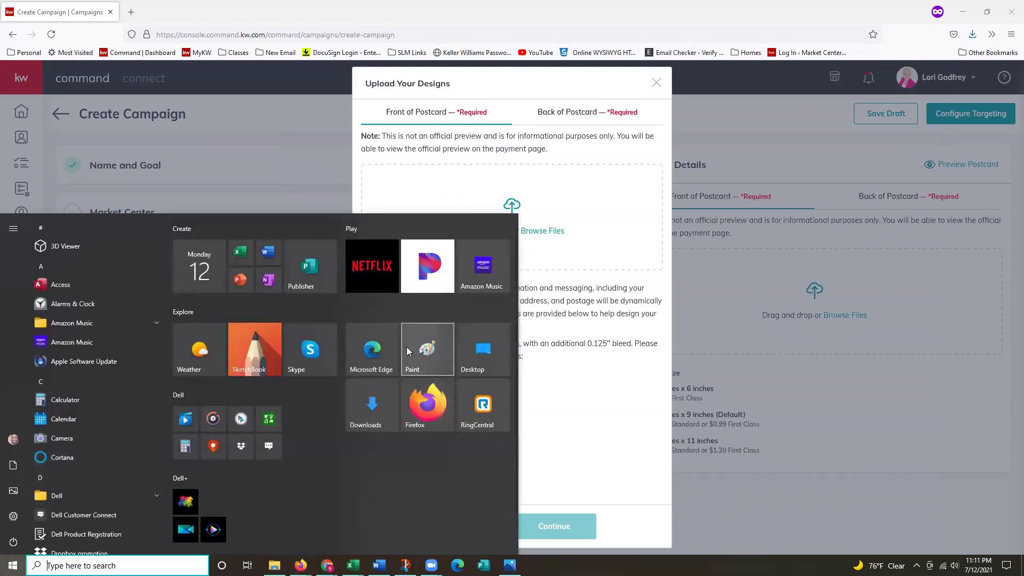
click(418, 356)
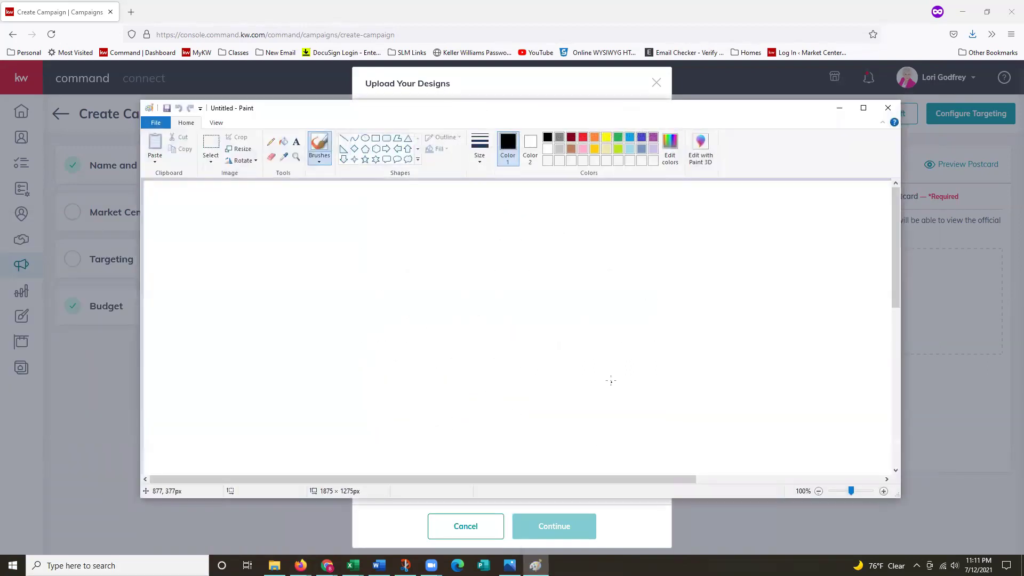
scroll(506, 343, down, 2)
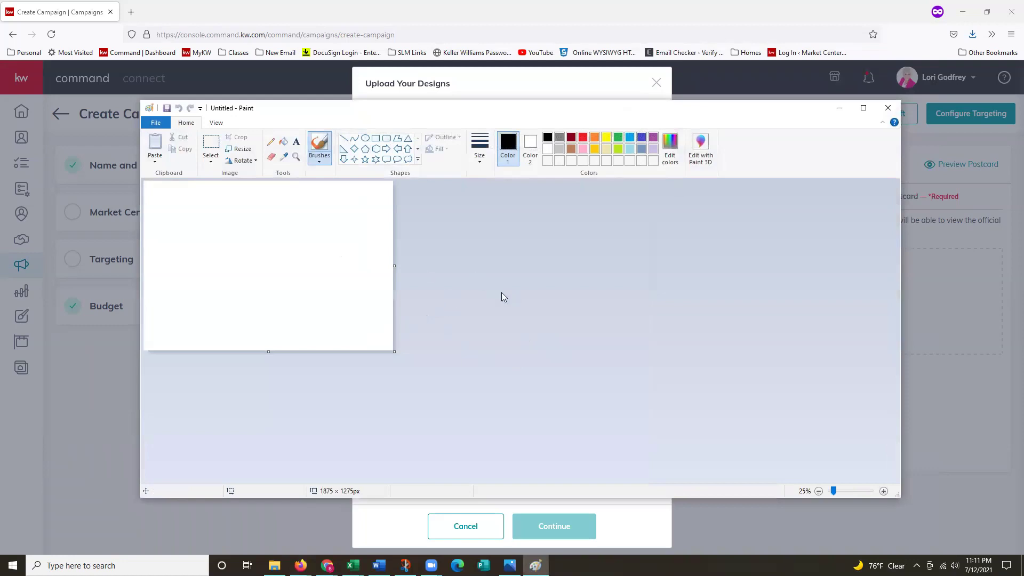
click(158, 125)
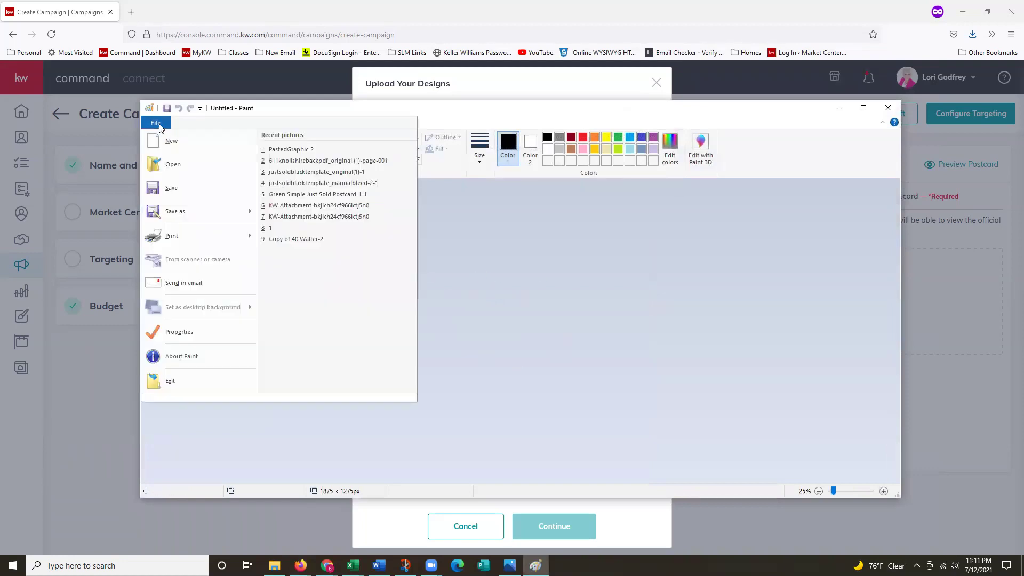
click(182, 166)
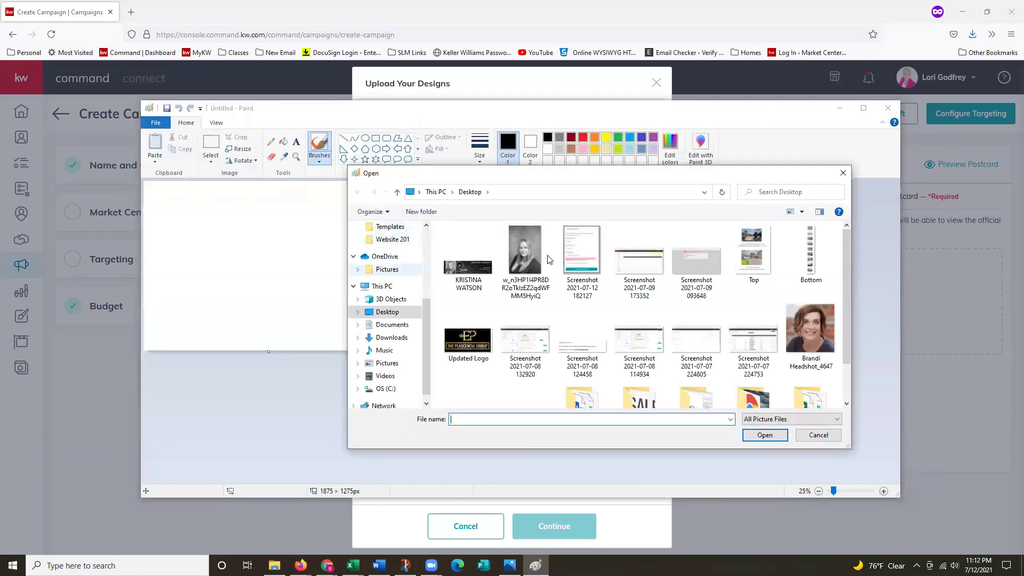
scroll(392, 261, up, 2)
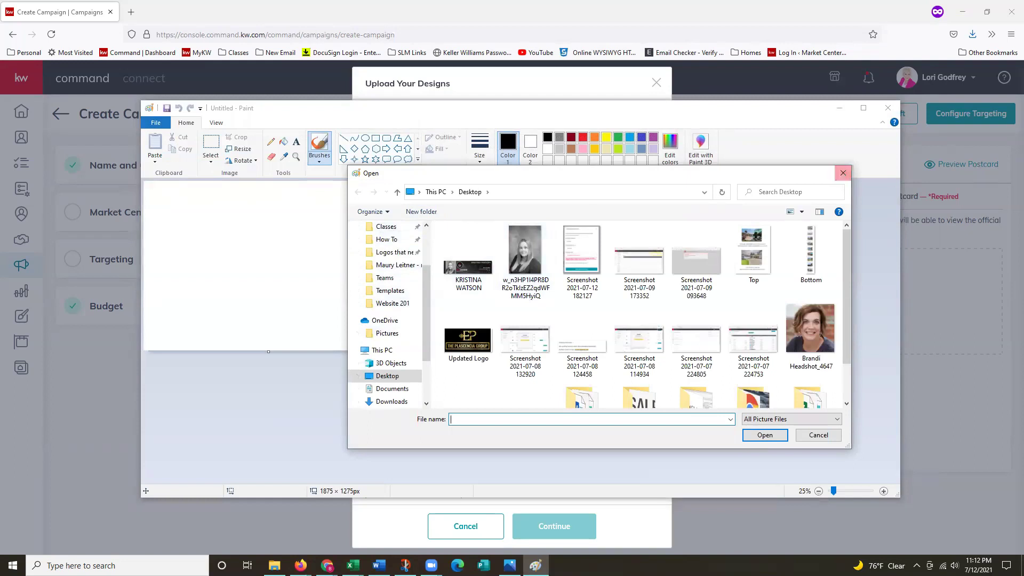